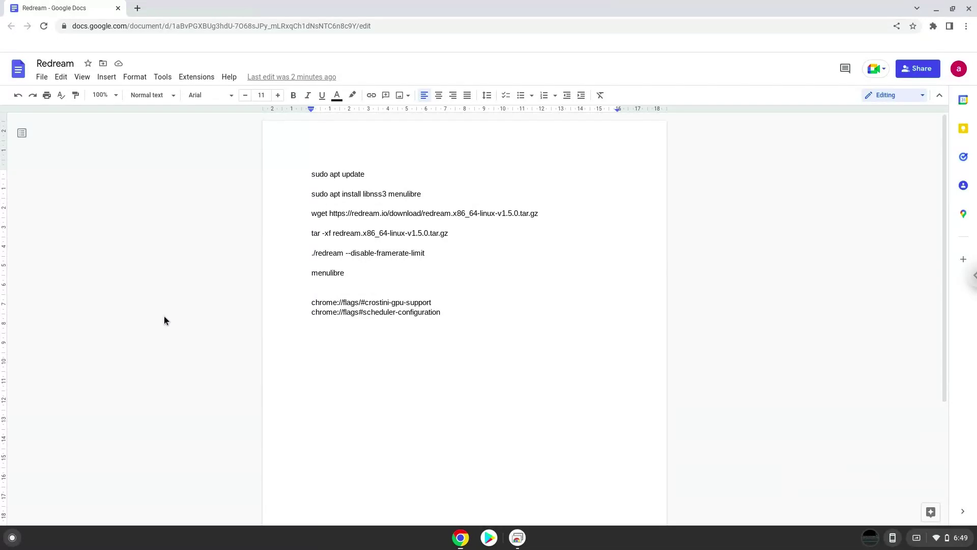
Step: Open the crostini-gpu-support flag page in a new tab, using the address copied from the document
triple_click(349, 302)
right_click(350, 303)
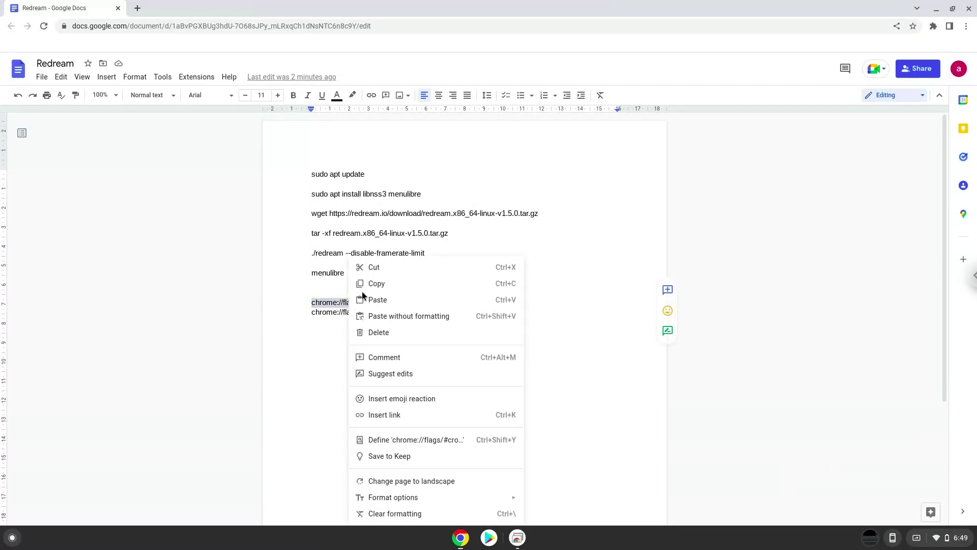
click(373, 284)
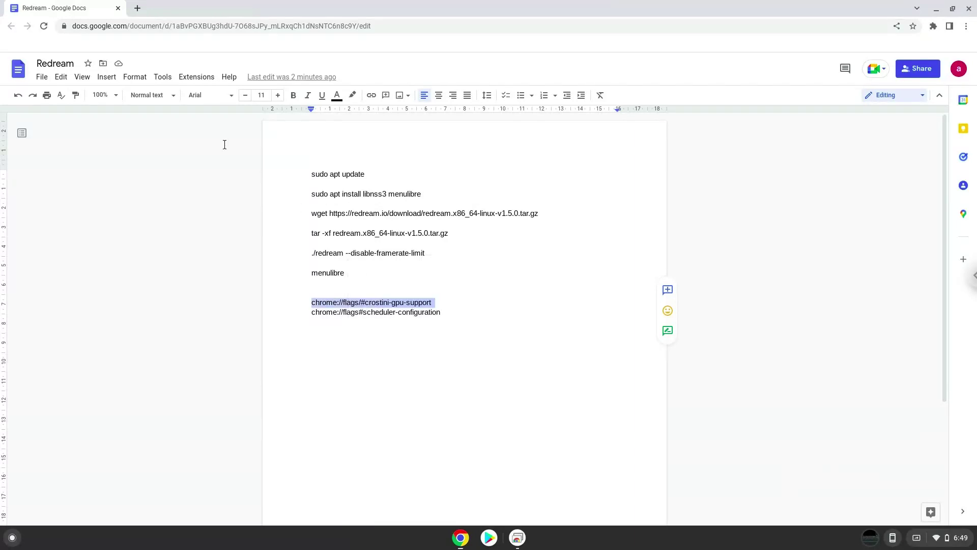
click(137, 7)
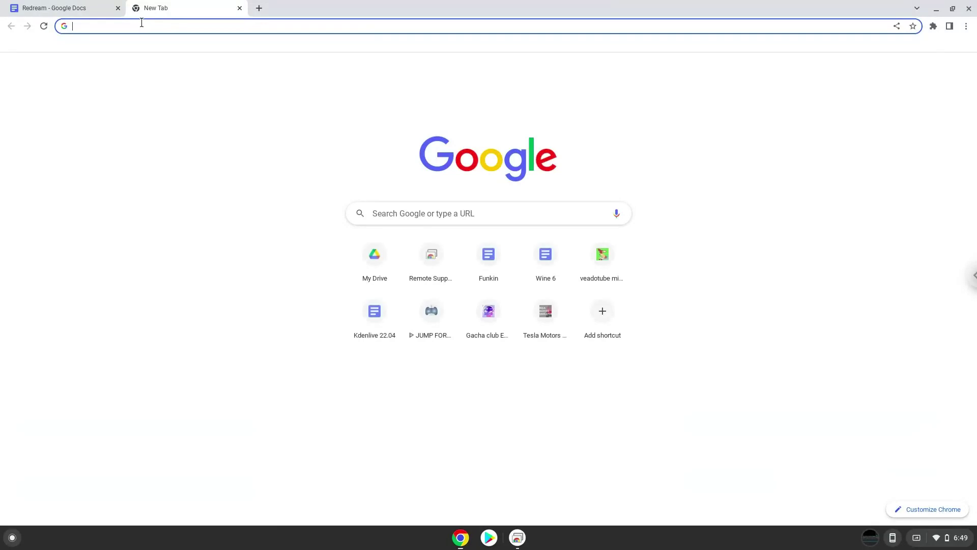
right_click(141, 24)
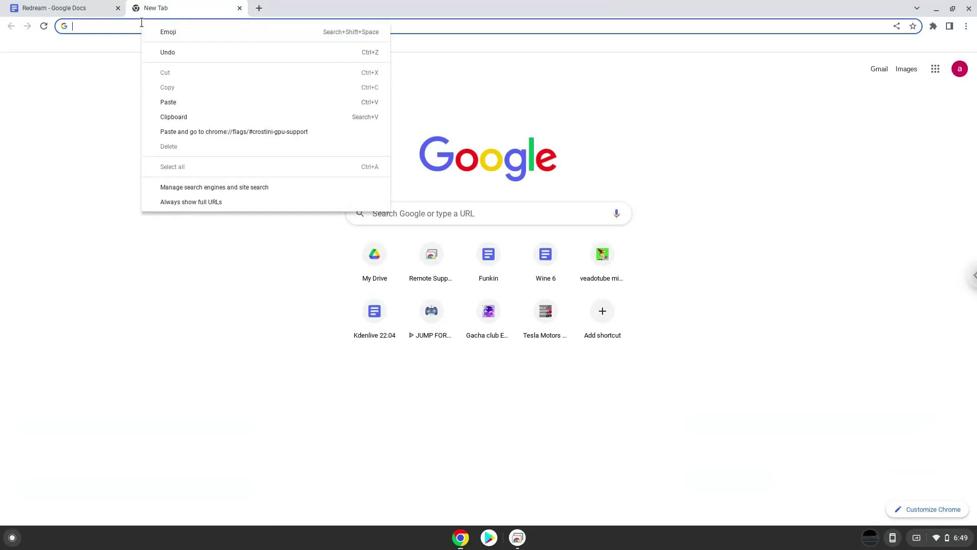
click(200, 130)
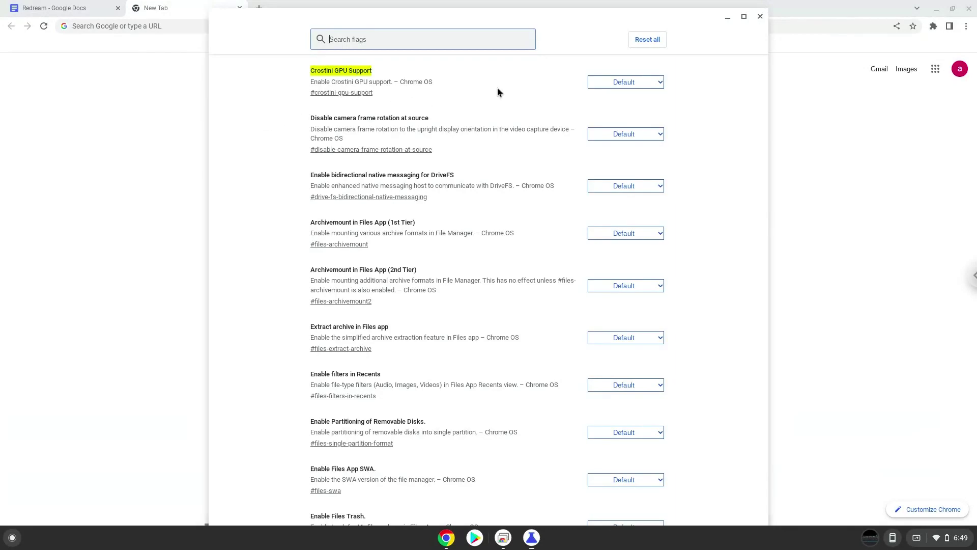
Step: Set Crostini GPU Support to Enabled and go back to the Redream document
click(612, 82)
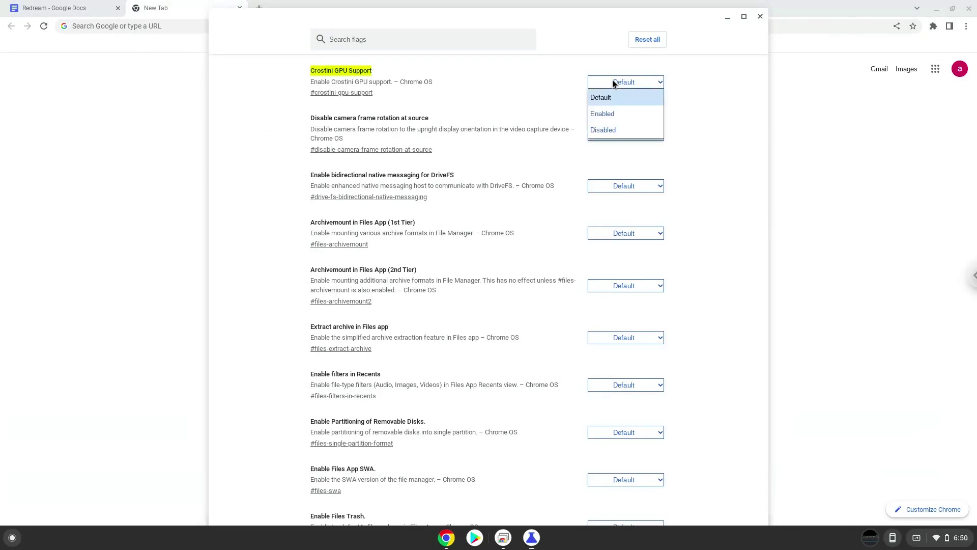
click(609, 114)
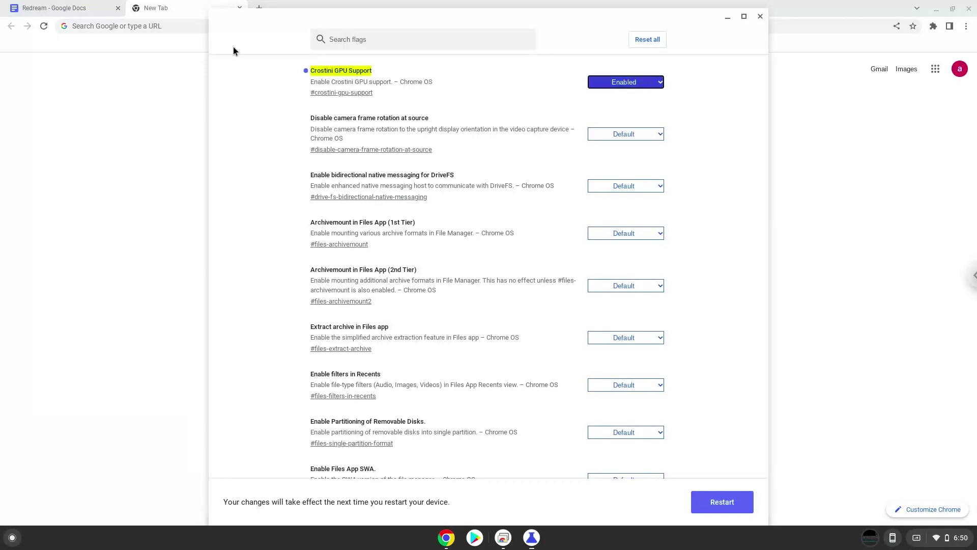
click(81, 10)
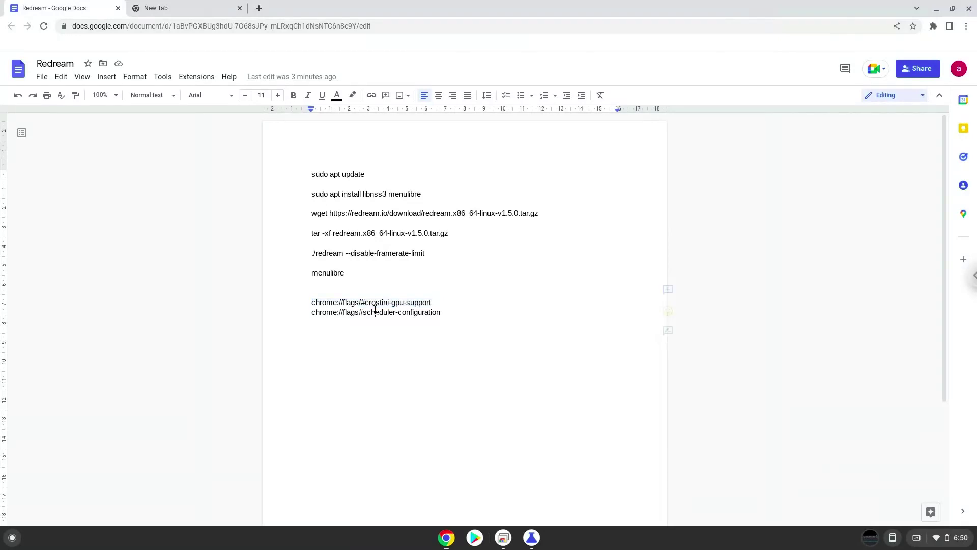
Step: Open the scheduler-configuration flag page, using the address copied from the document
triple_click(375, 311)
right_click(375, 312)
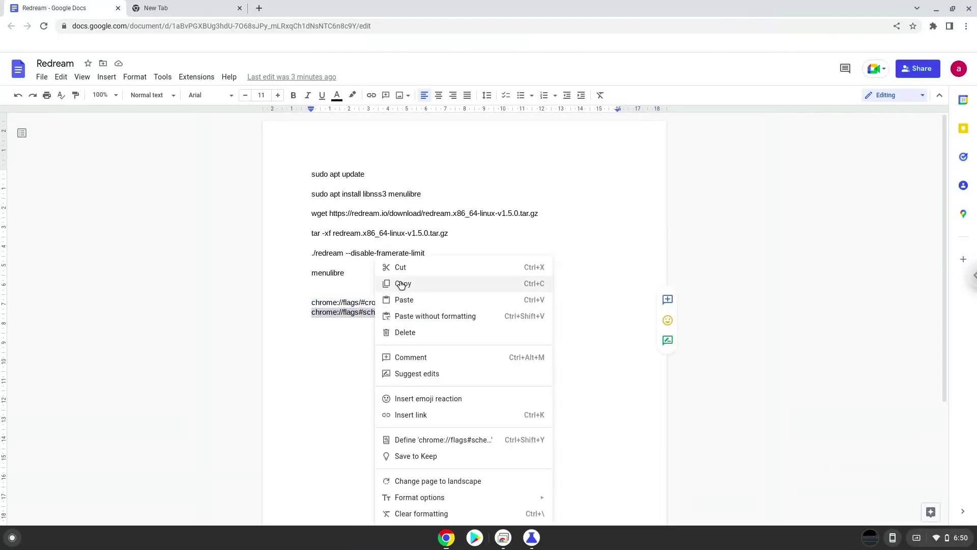
click(399, 283)
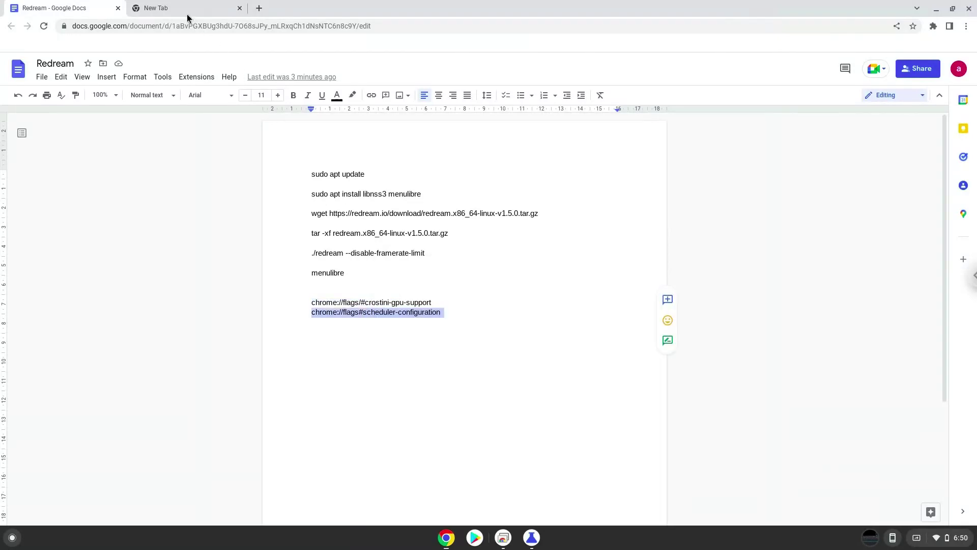
click(175, 2)
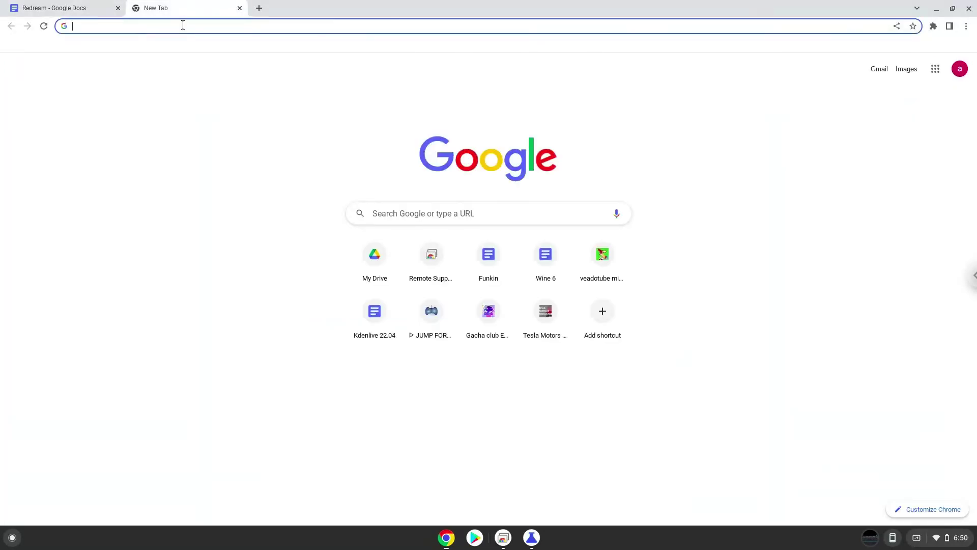
right_click(182, 25)
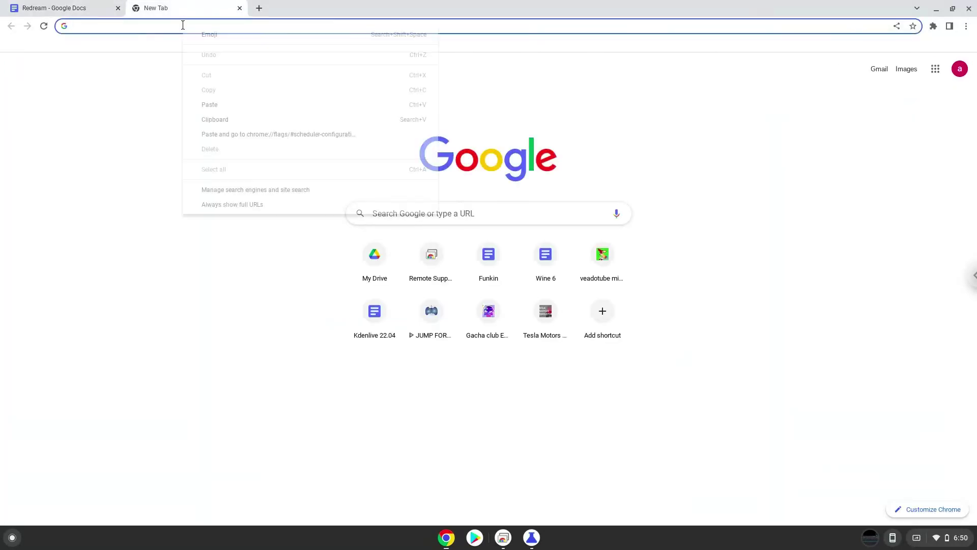
click(248, 133)
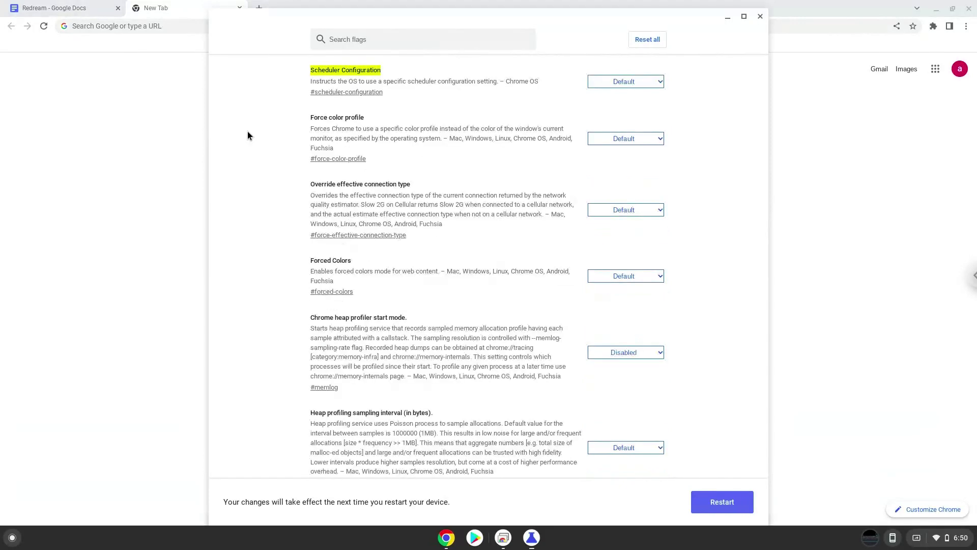
Step: Set Scheduler Configuration to Enables Hyper-Threading on relevant CPUs and restart Chrome to apply it
click(621, 81)
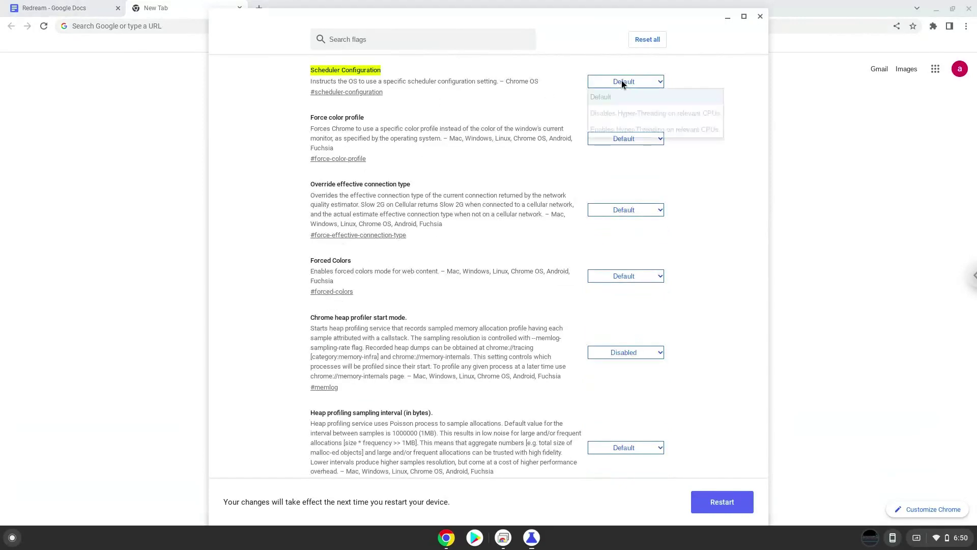
click(617, 129)
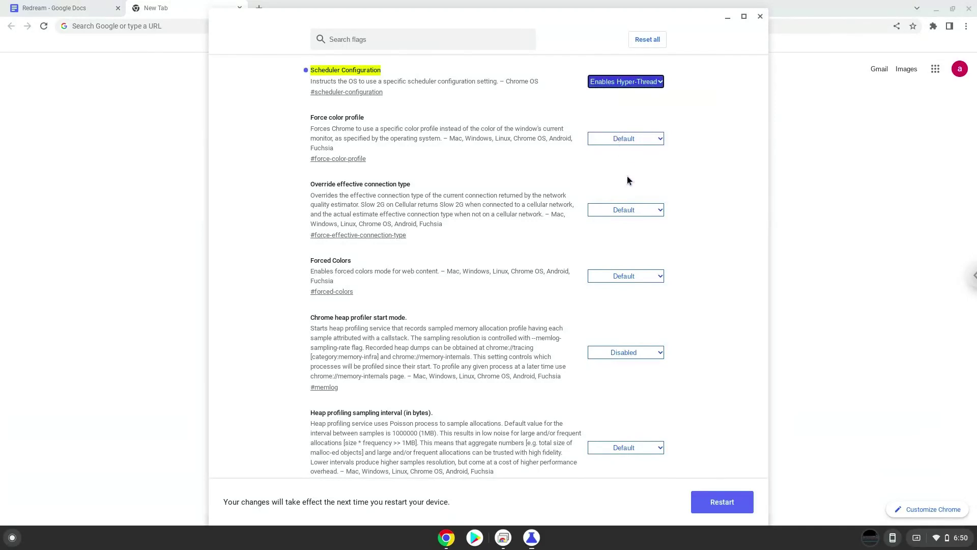
click(731, 511)
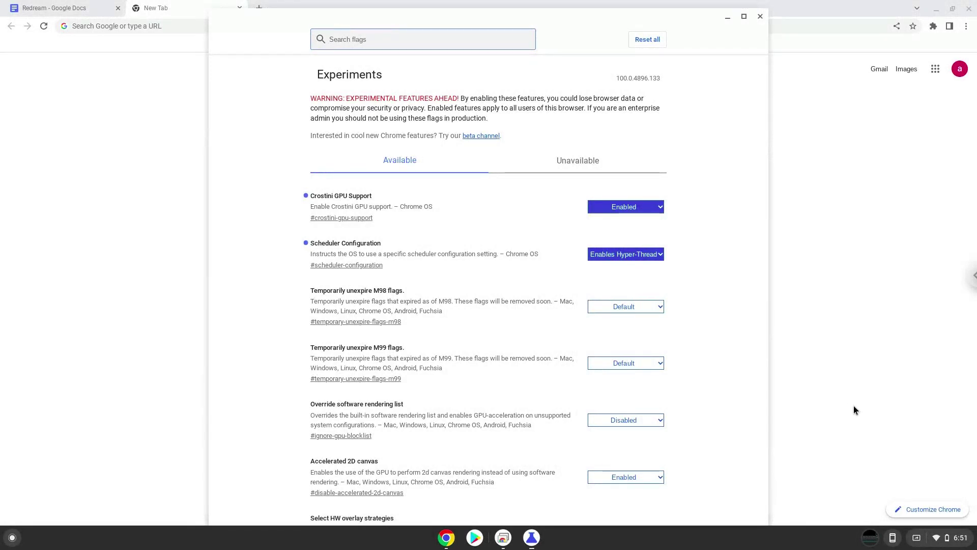
click(947, 537)
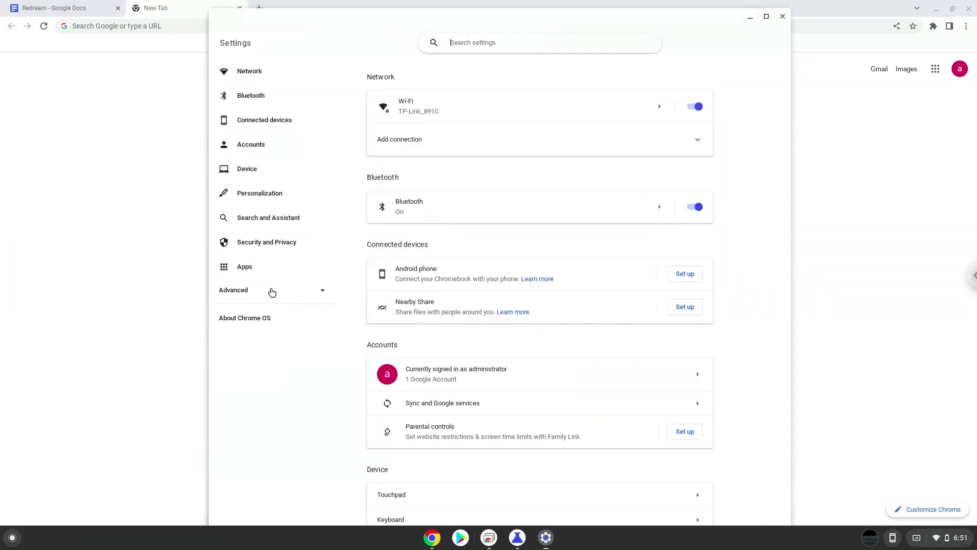
Step: Turn on the Linux development environment under Advanced > Developers with the recommended 10.0 GB disk
click(271, 290)
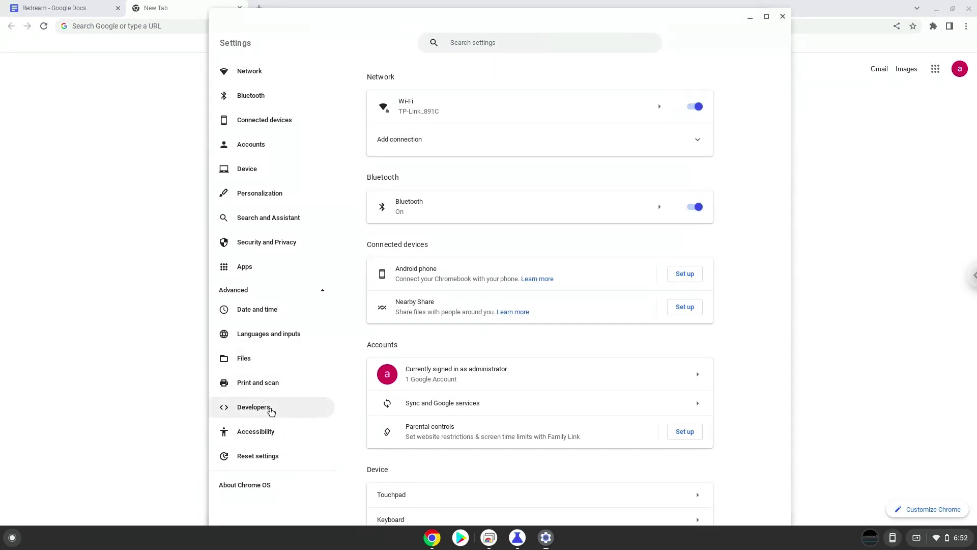
click(271, 411)
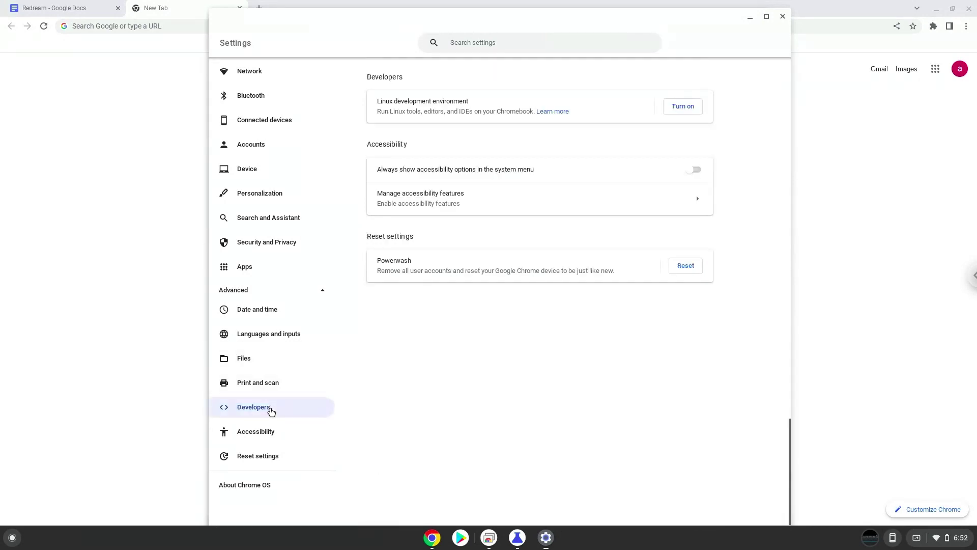
click(682, 108)
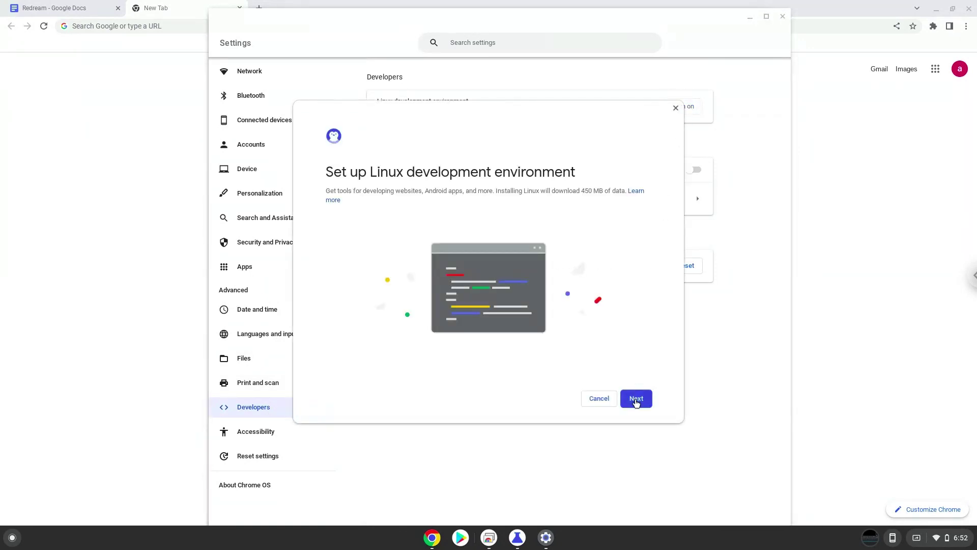
click(636, 401)
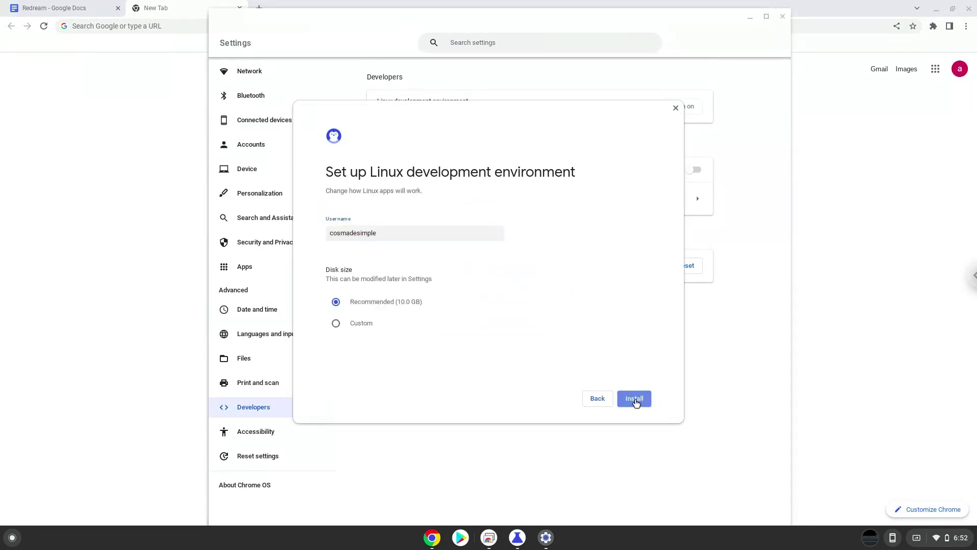
click(635, 400)
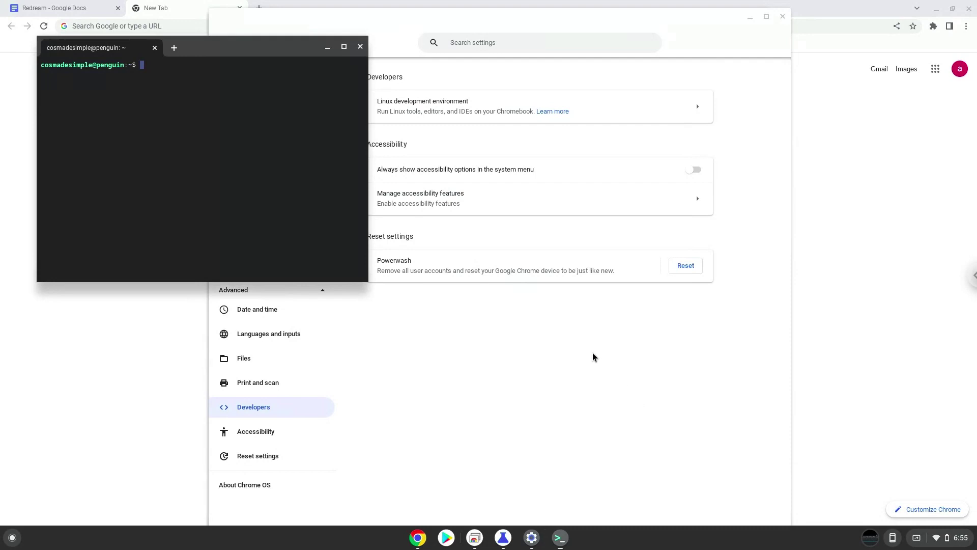
Step: Close the Linux terminal and the Settings window, and return to the Redream document
click(361, 48)
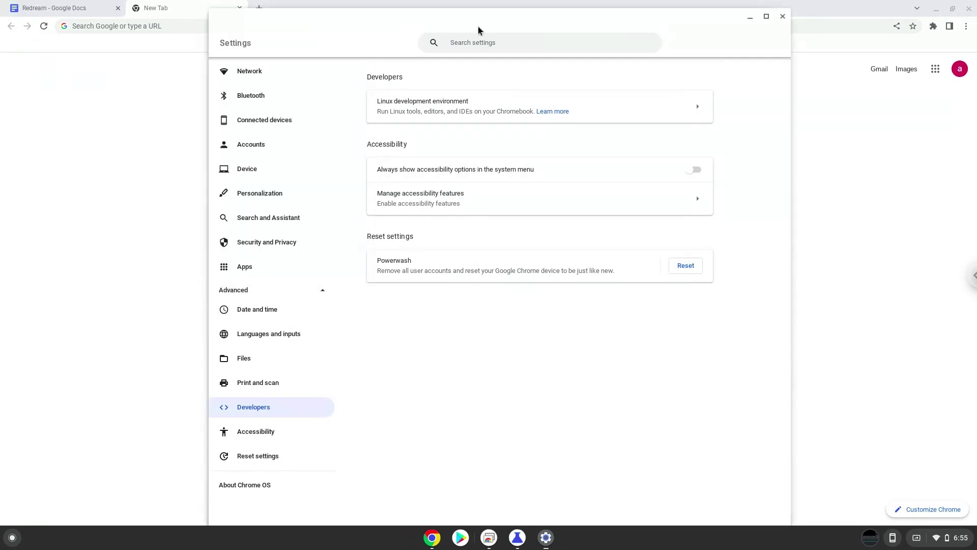
click(783, 17)
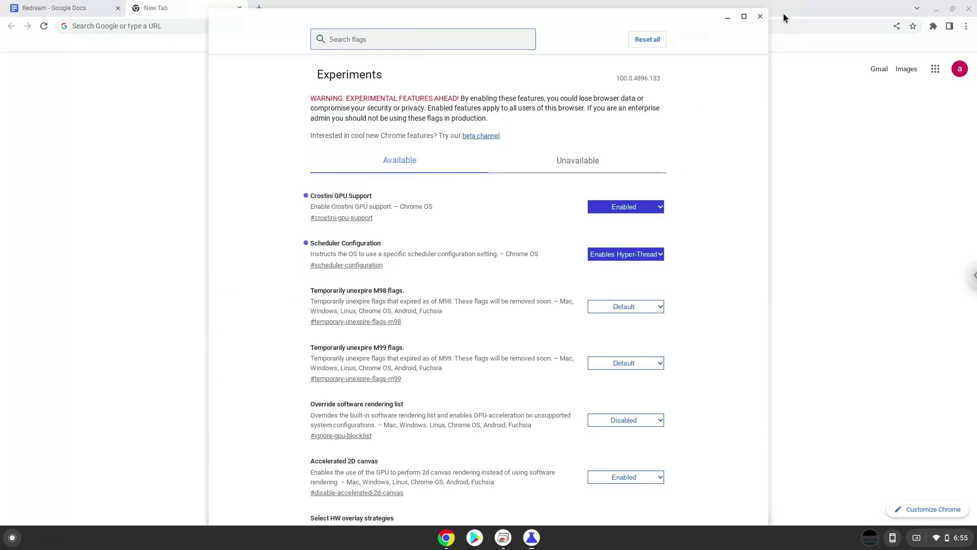
click(78, 10)
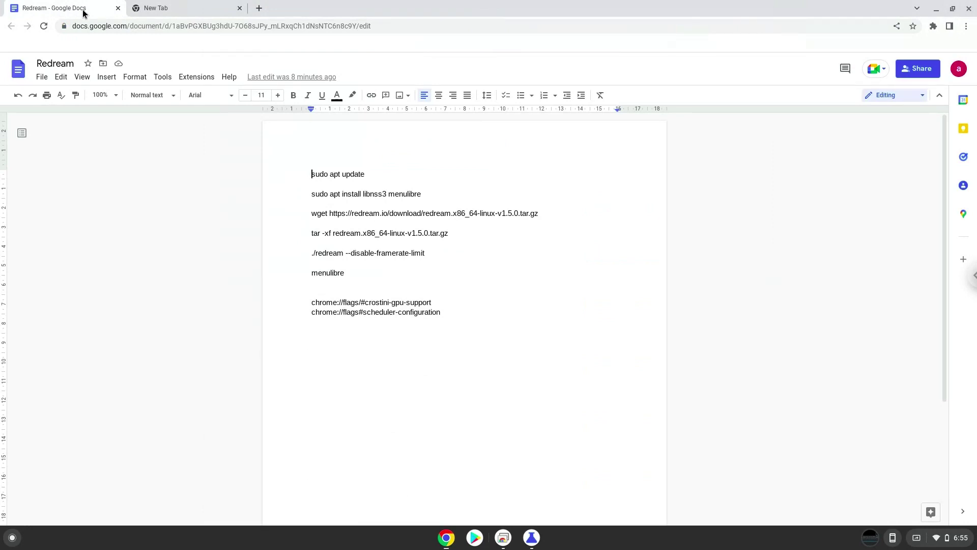
Step: Copy the 'sudo apt update' line from the document and search the launcher for 'ter'
triple_click(322, 173)
right_click(322, 172)
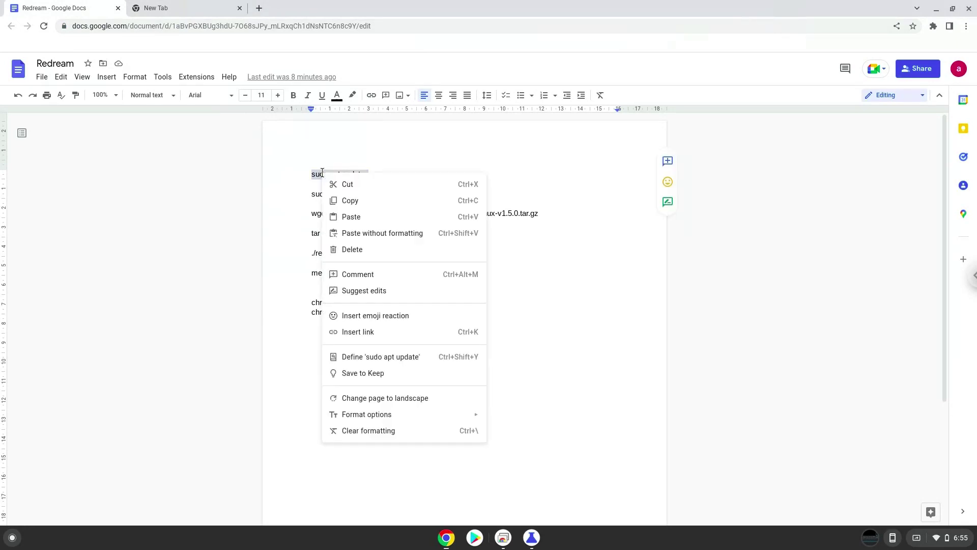
click(343, 202)
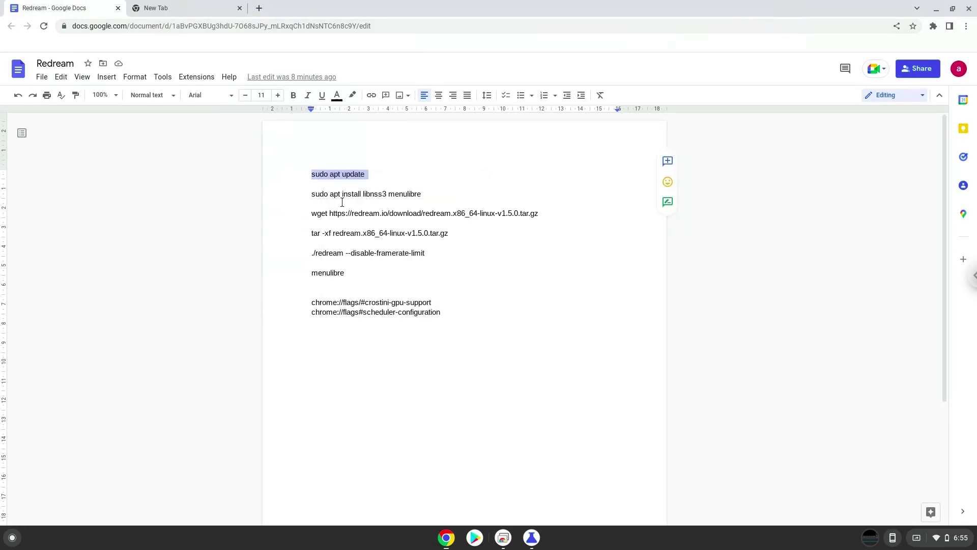
click(15, 542)
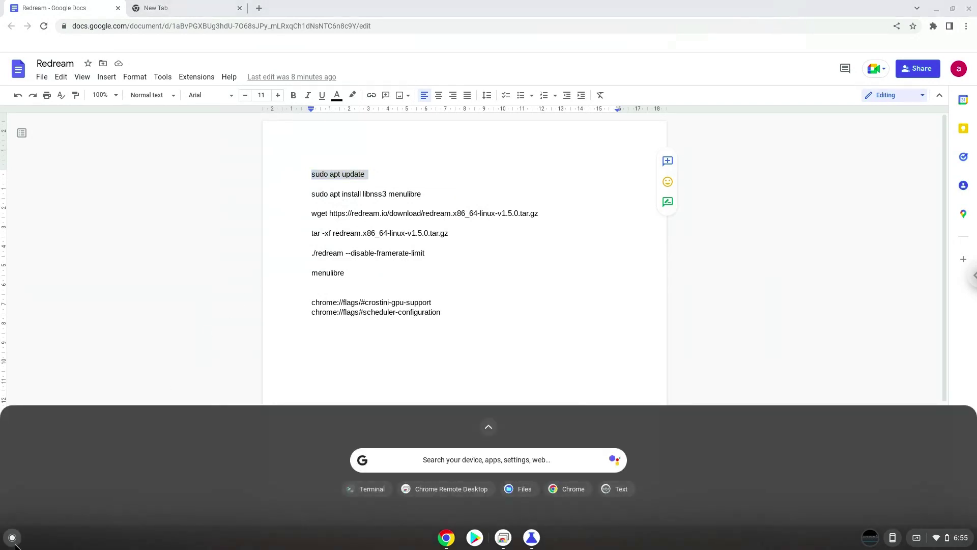
text(ter)
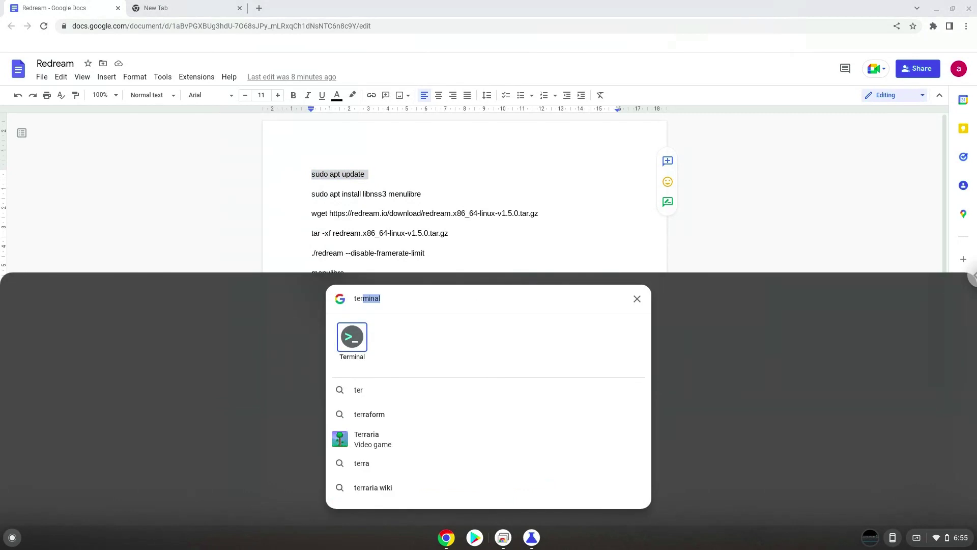
Step: Launch the Terminal app from the search results and maximize its window
click(352, 337)
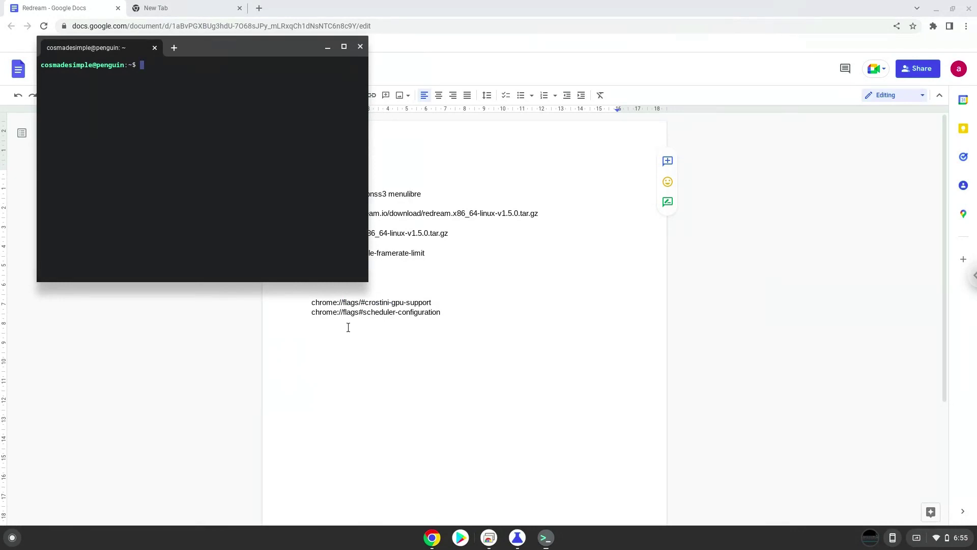
double_click(266, 49)
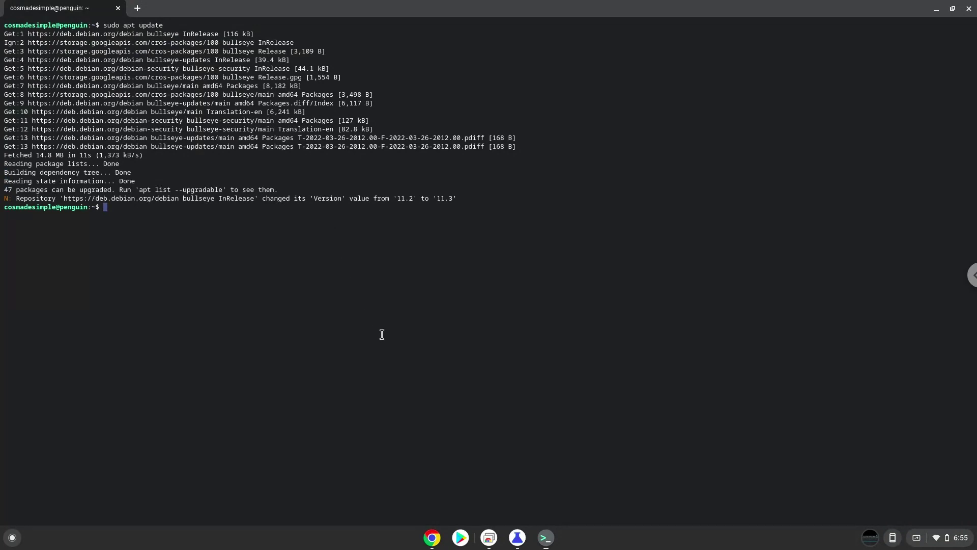
Step: Copy the 'sudo apt install libnss3 menulibre' line from the Redream doc, then switch back to Terminal
click(433, 538)
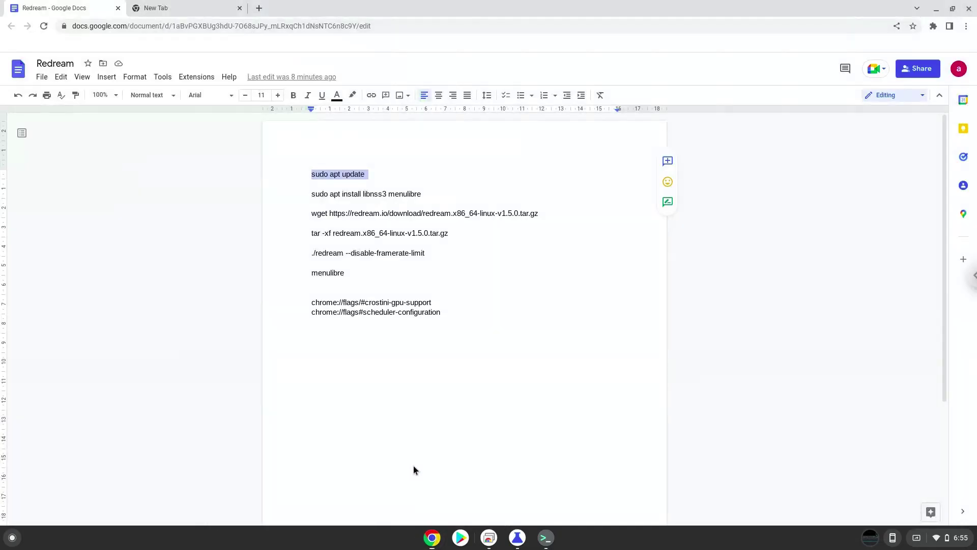
triple_click(344, 198)
key(shift+Down)
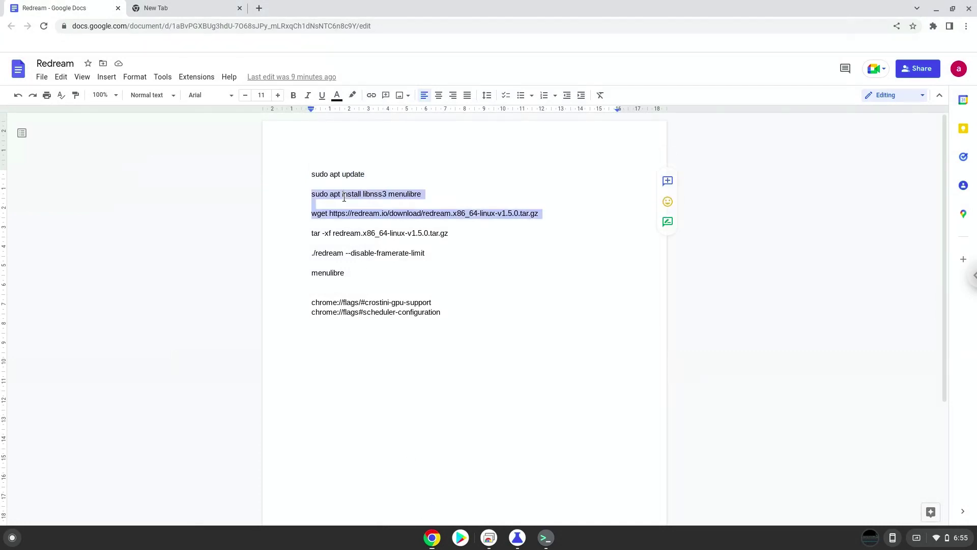
click(344, 198)
drag(430, 194, 393, 194)
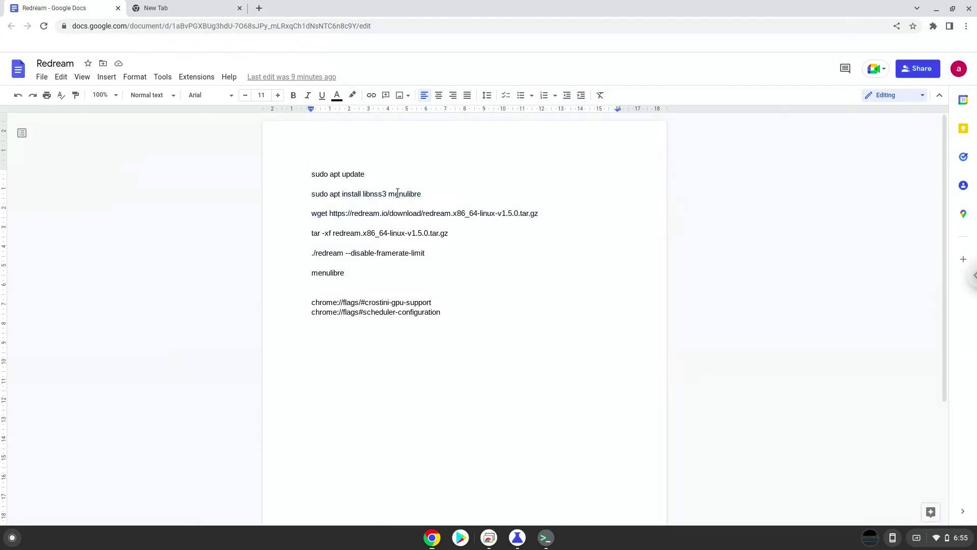
drag(335, 192, 312, 194)
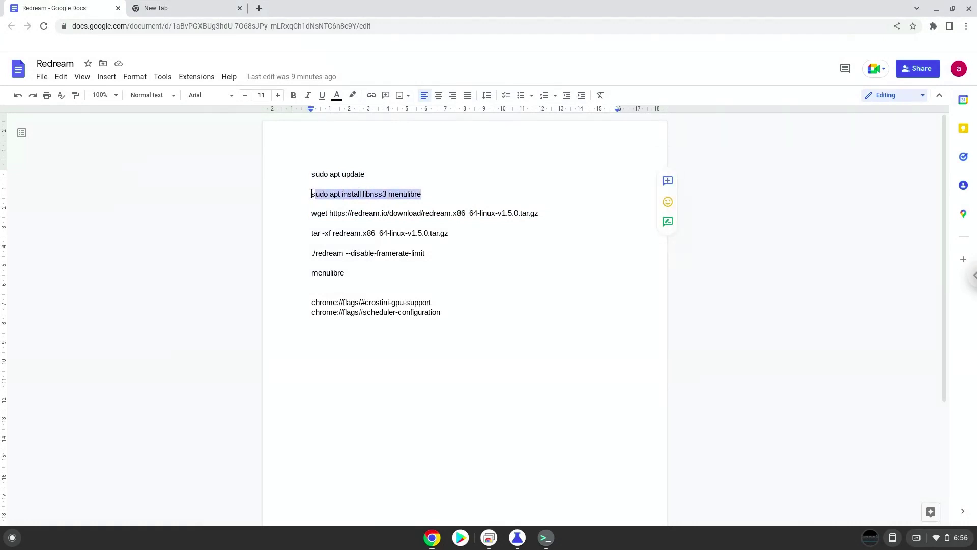
right_click(323, 195)
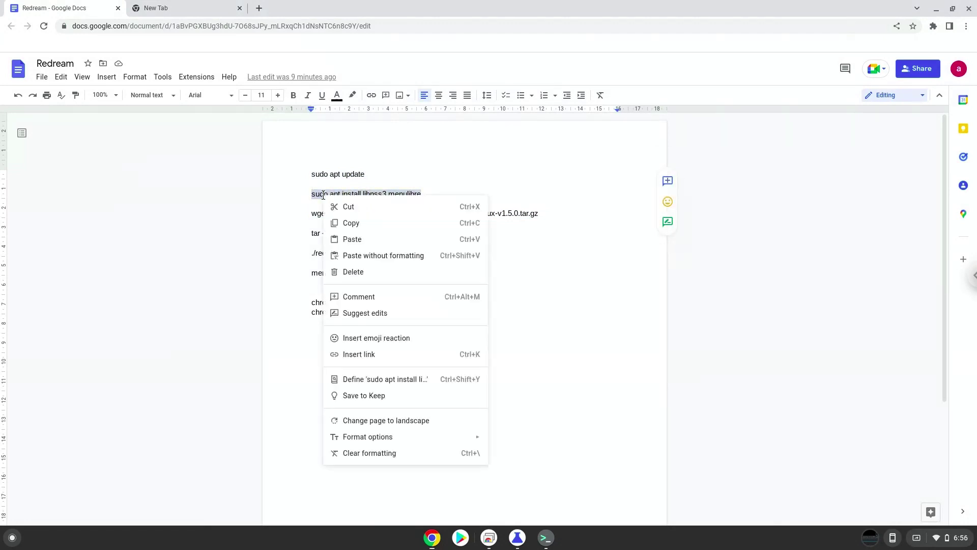
click(349, 224)
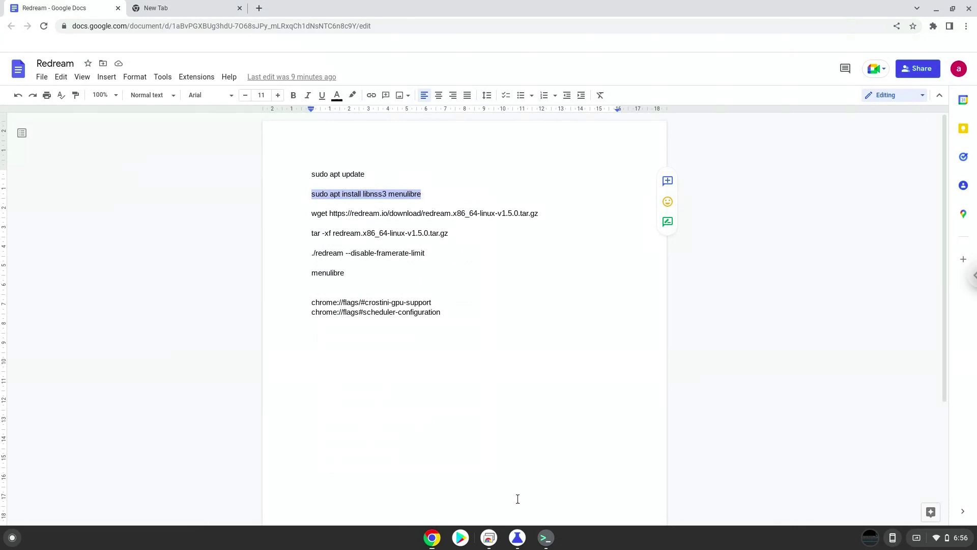
click(546, 539)
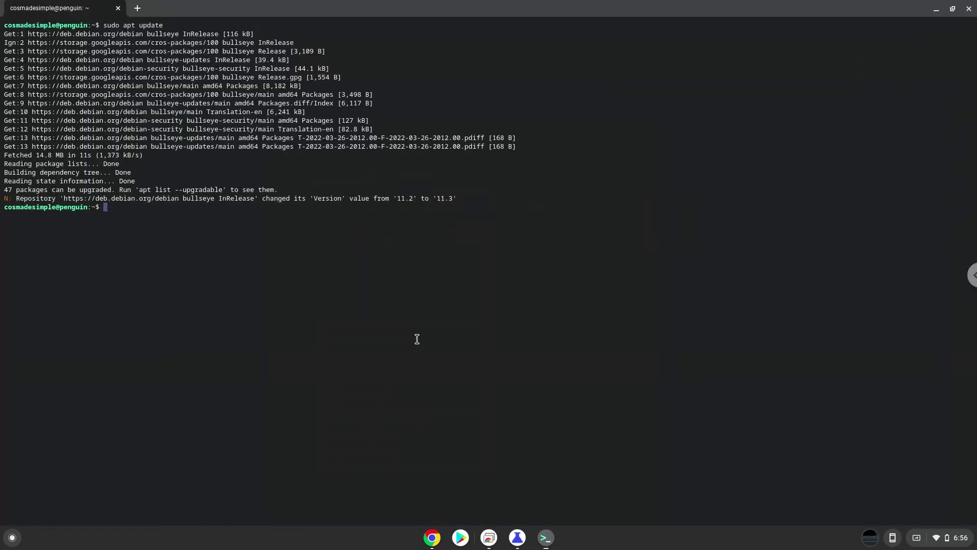
Step: Paste and run 'sudo apt install libnss3 menulibre', confirm with Y, then return to the document
key(ctrl+shift+v)
key(Return)
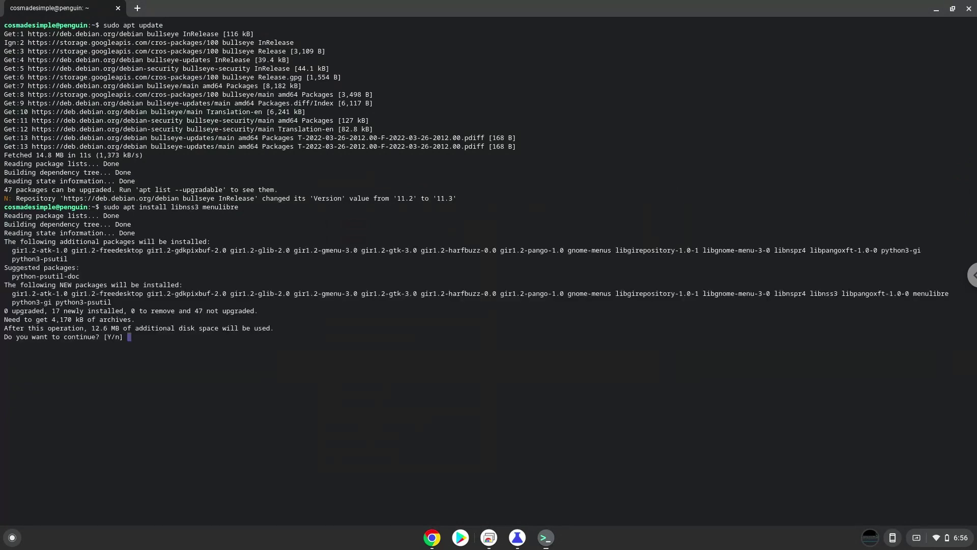
key(Return)
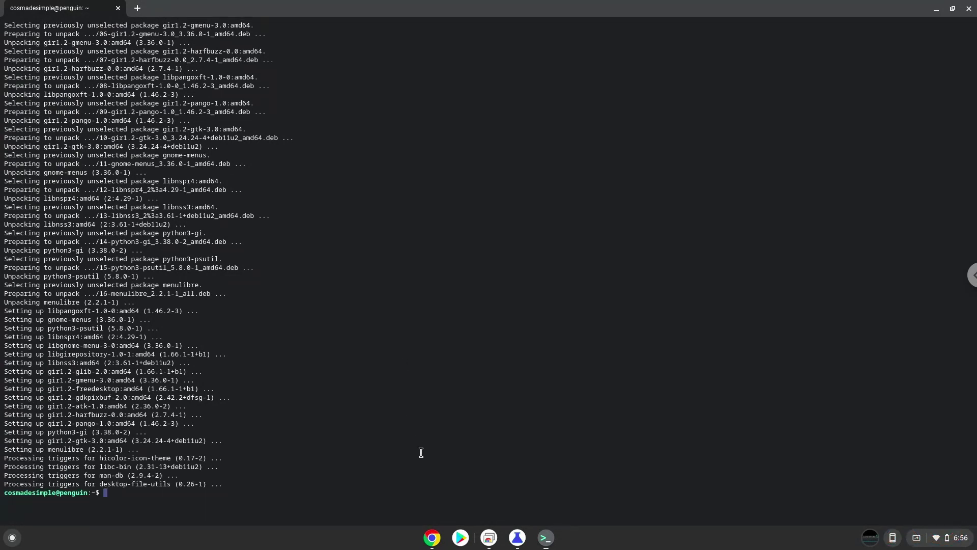
click(431, 537)
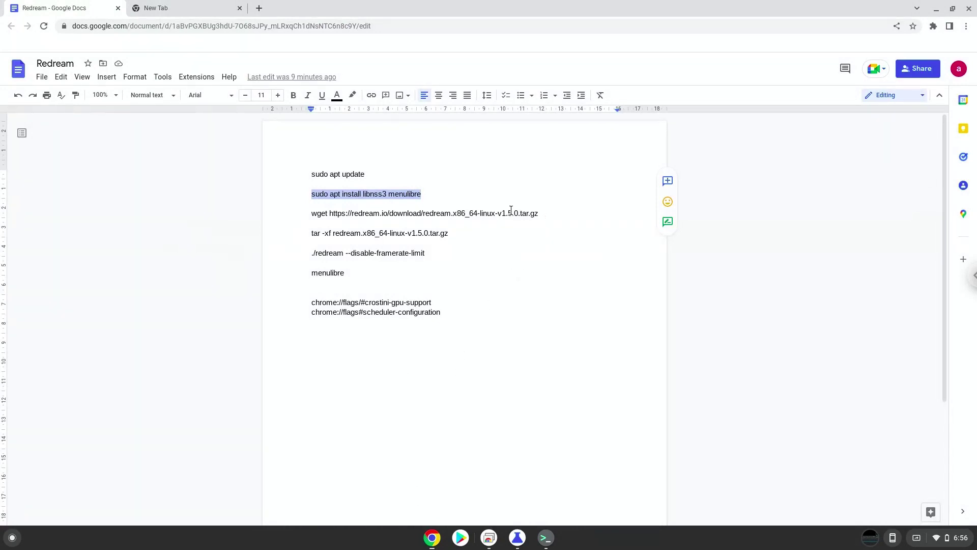
Step: Copy the document's wget line and run it in Terminal to download redream.x86_64-linux-v1.5.0.tar.gz
drag(539, 213, 314, 214)
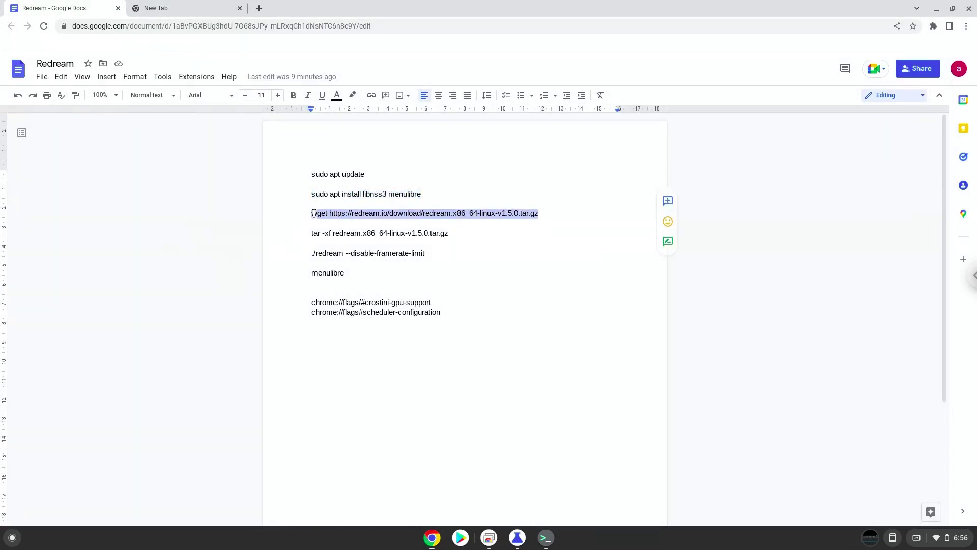
right_click(315, 215)
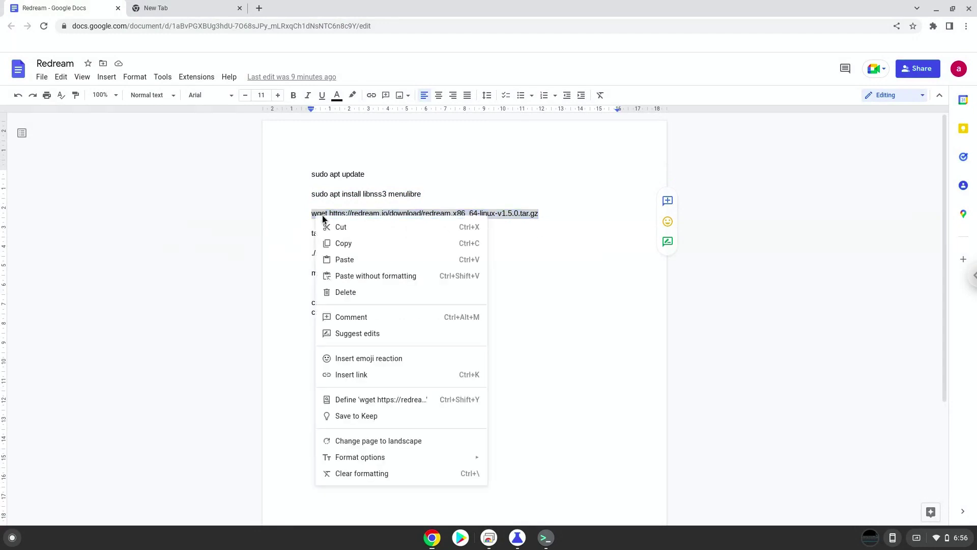
click(342, 244)
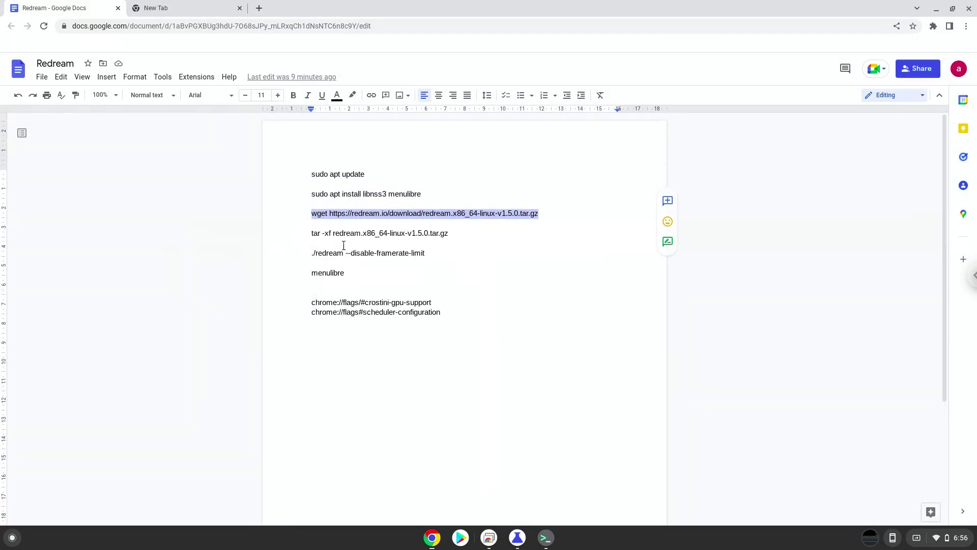
click(544, 538)
key(ctrl+shift+v)
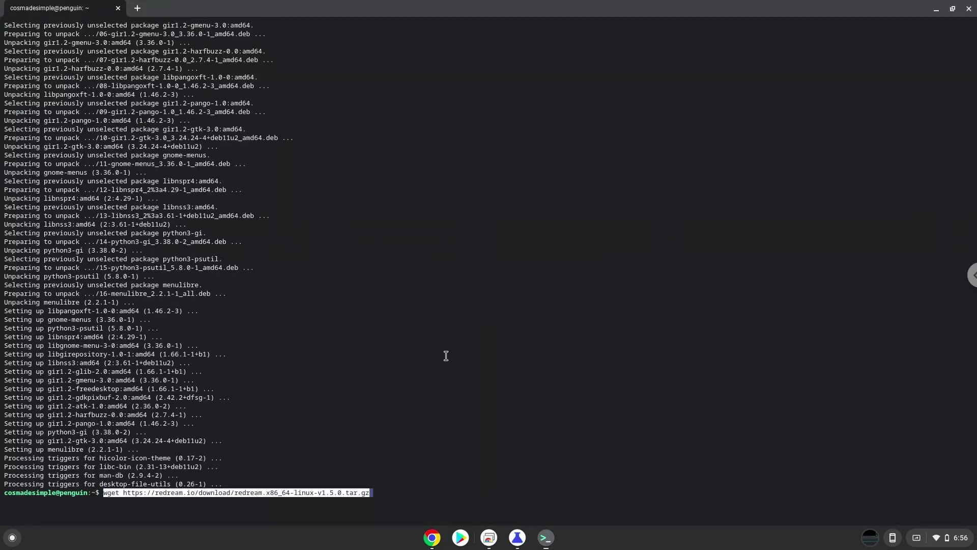
key(Return)
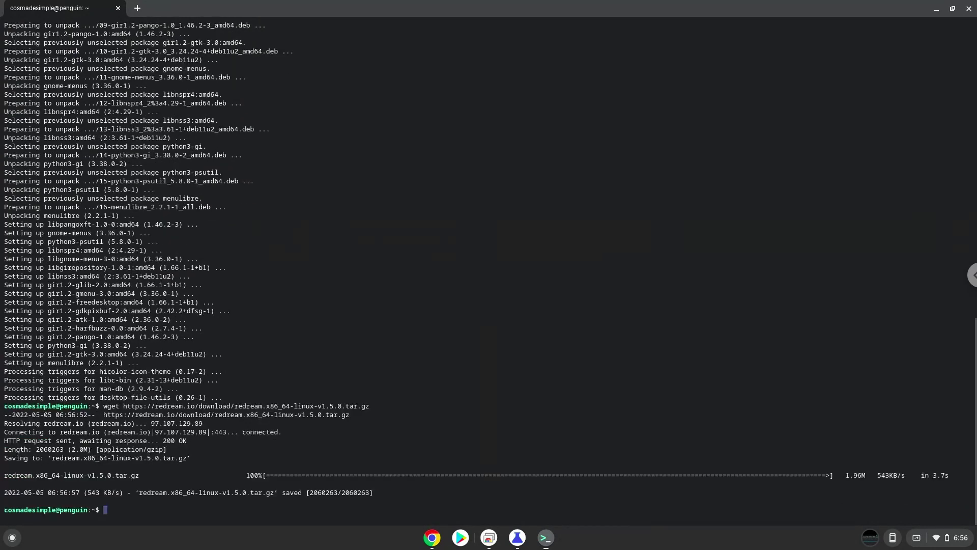
Step: Copy 'tar -xf redream.x86_64-linux-v1.5.0.tar.gz' from the document and run it in Terminal
click(432, 538)
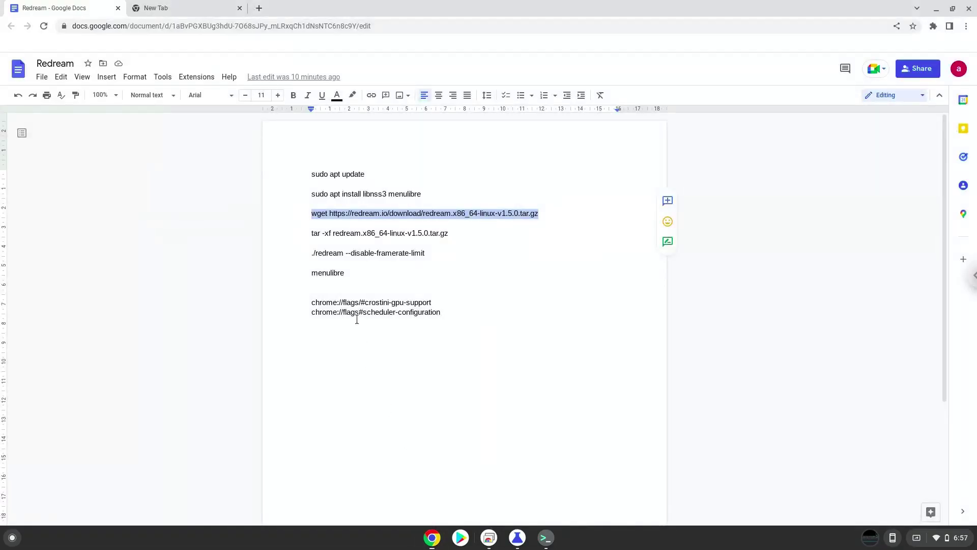
triple_click(351, 234)
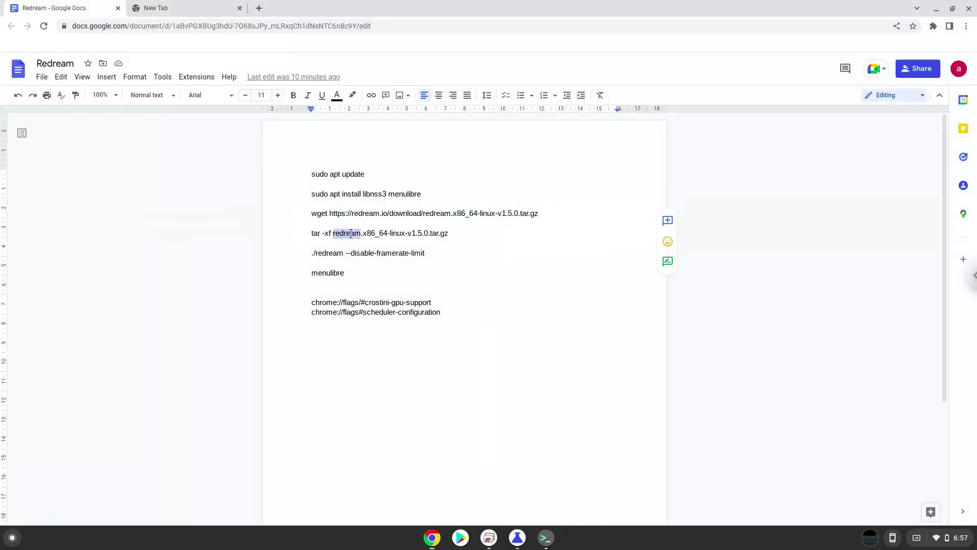
right_click(351, 233)
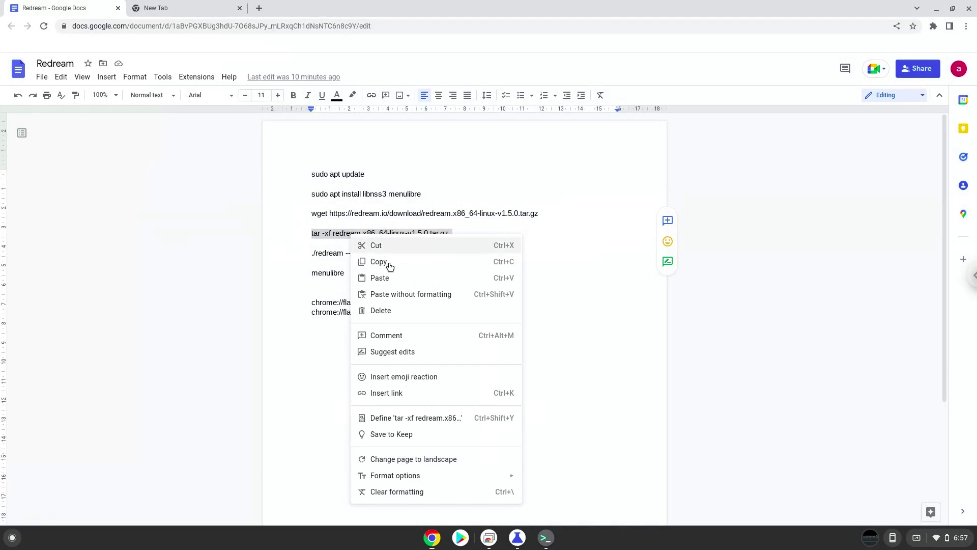
click(388, 263)
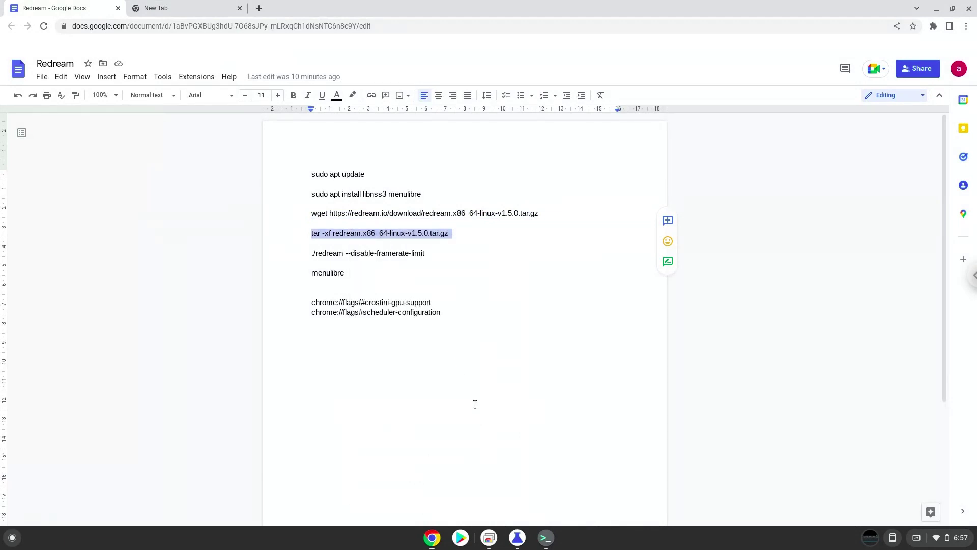
click(546, 538)
key(ctrl+shift+v)
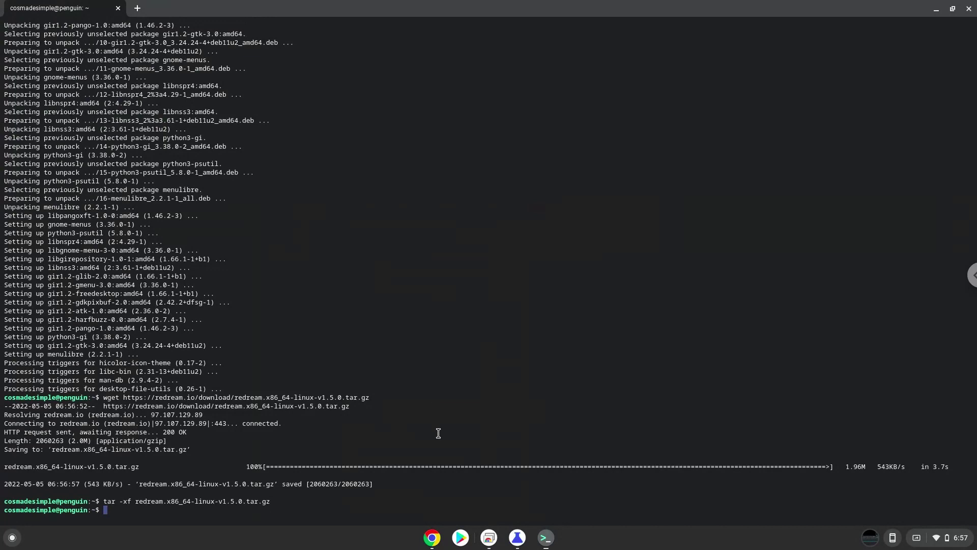
Step: Copy the './redream --disable-framerate-limit' line from the document and bring Terminal forward
click(431, 537)
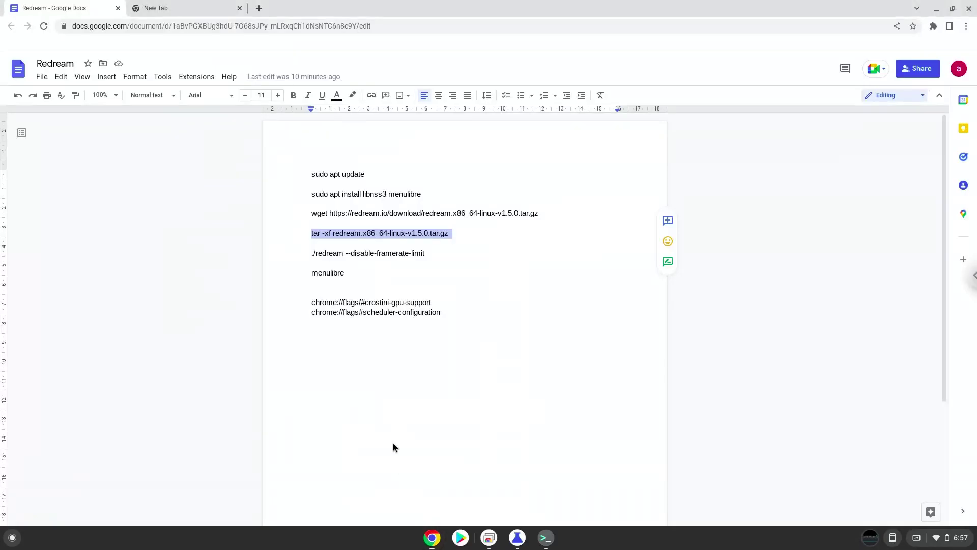
triple_click(362, 254)
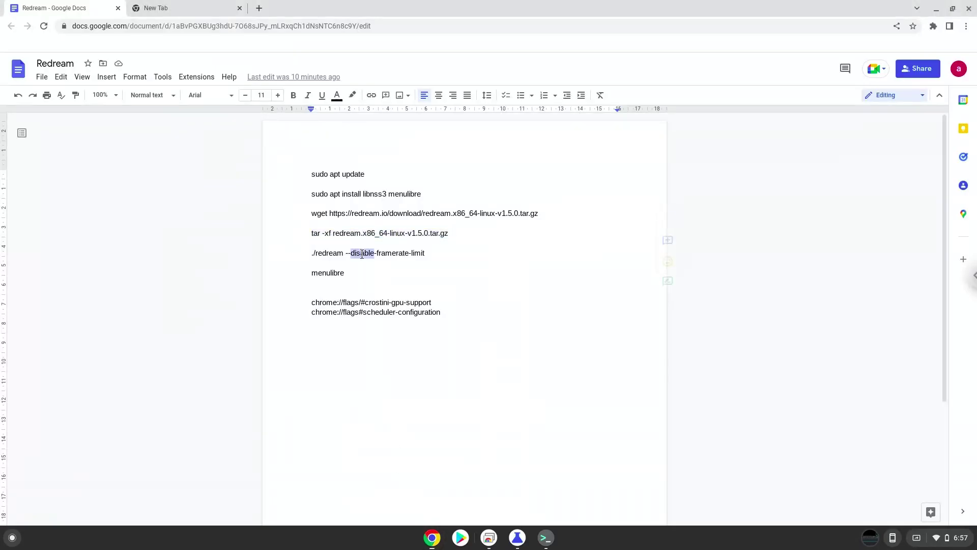
right_click(362, 254)
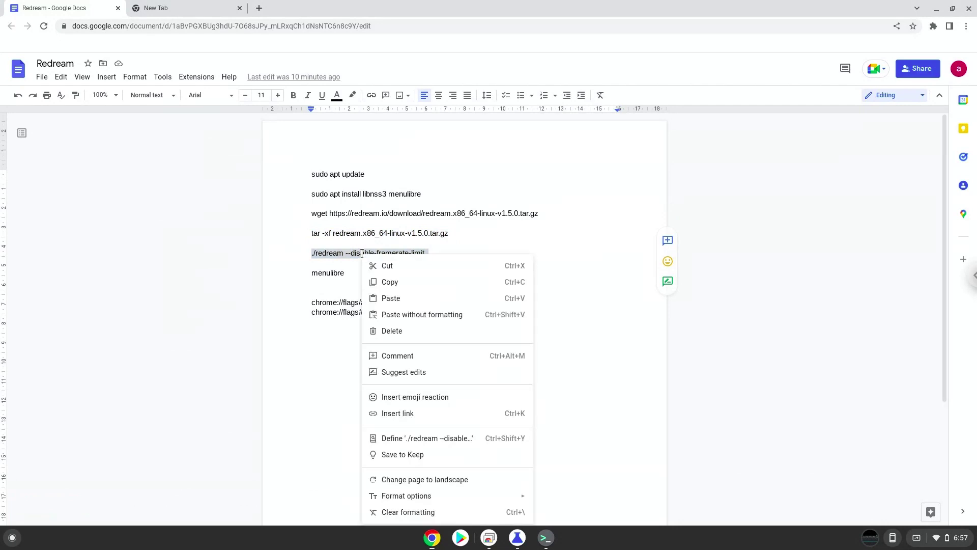
click(403, 282)
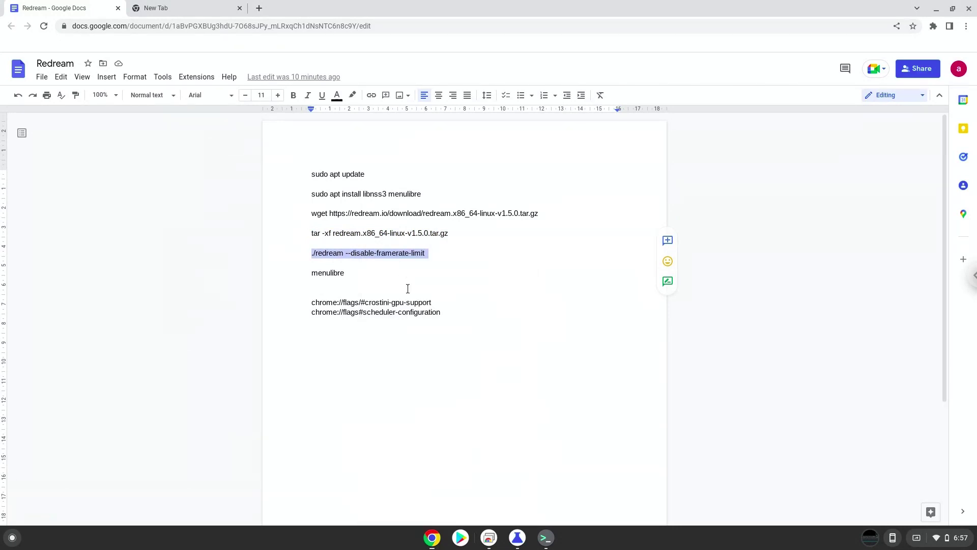
click(546, 537)
Step: Run './redream --disable-framerate-limit', open the game library, then close Redream
key(ctrl+shift+v)
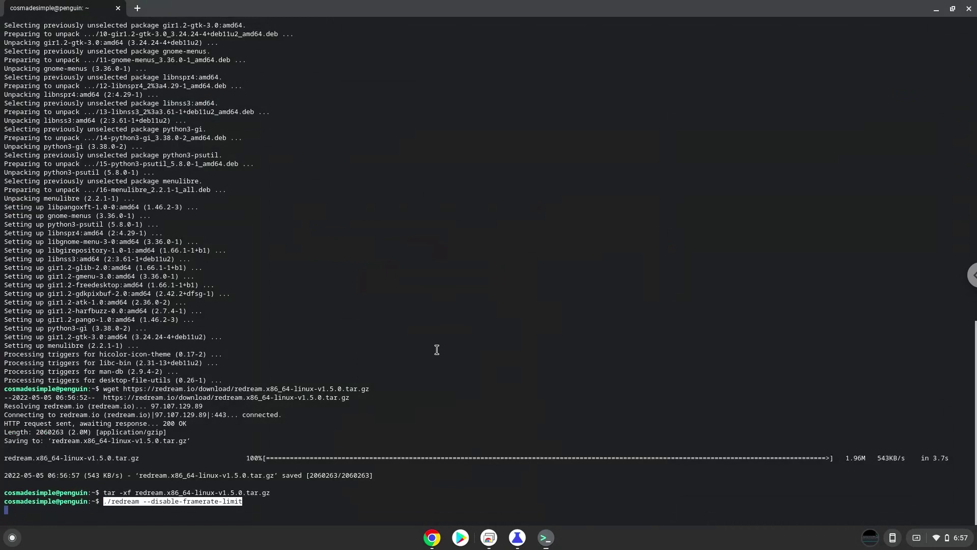
key(Return)
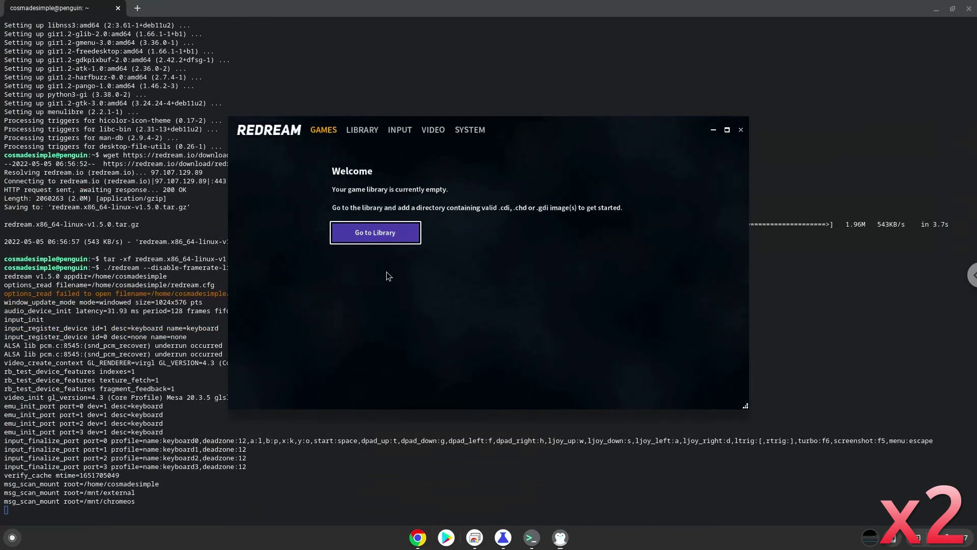
click(383, 233)
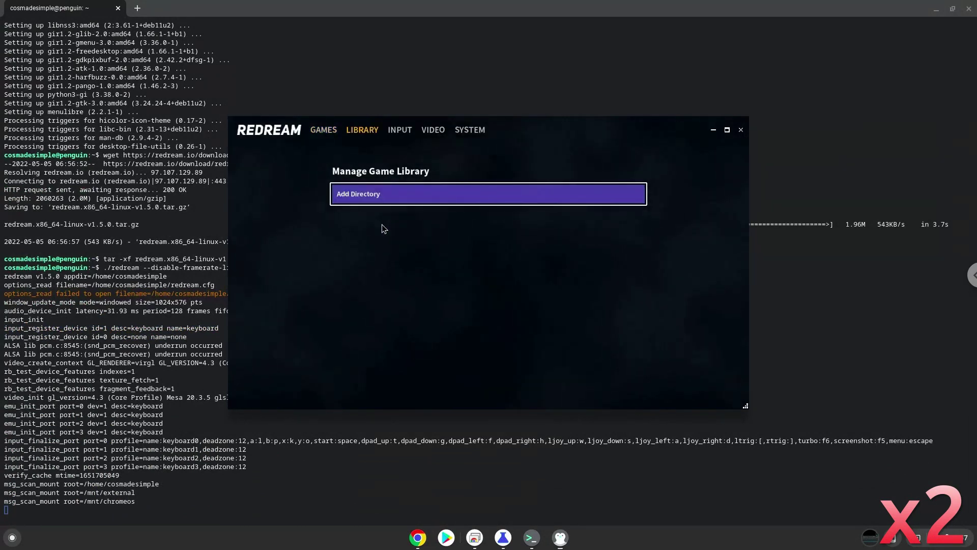
click(740, 129)
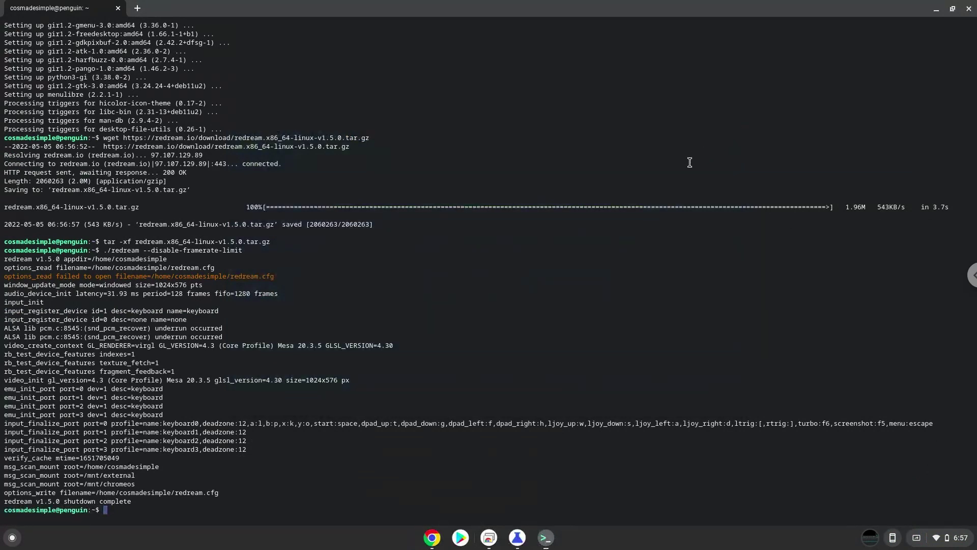
Step: Copy 'menulibre' from the notes document and run it in the Linux terminal
click(431, 537)
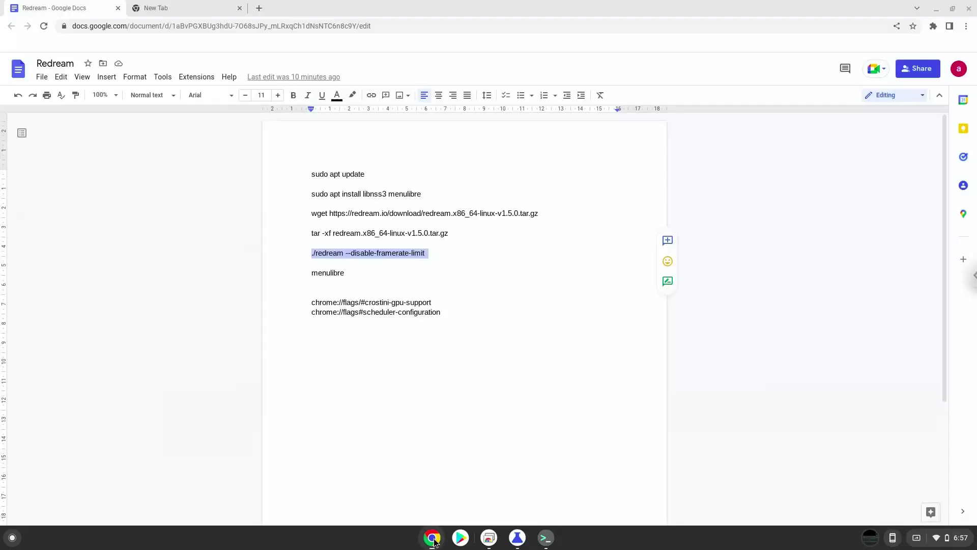
double_click(329, 272)
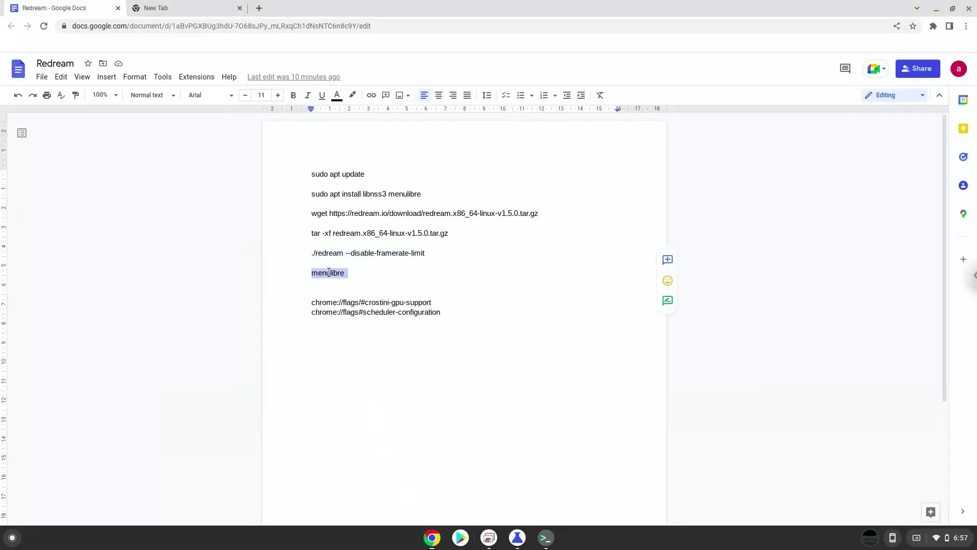
right_click(328, 273)
click(356, 282)
click(545, 538)
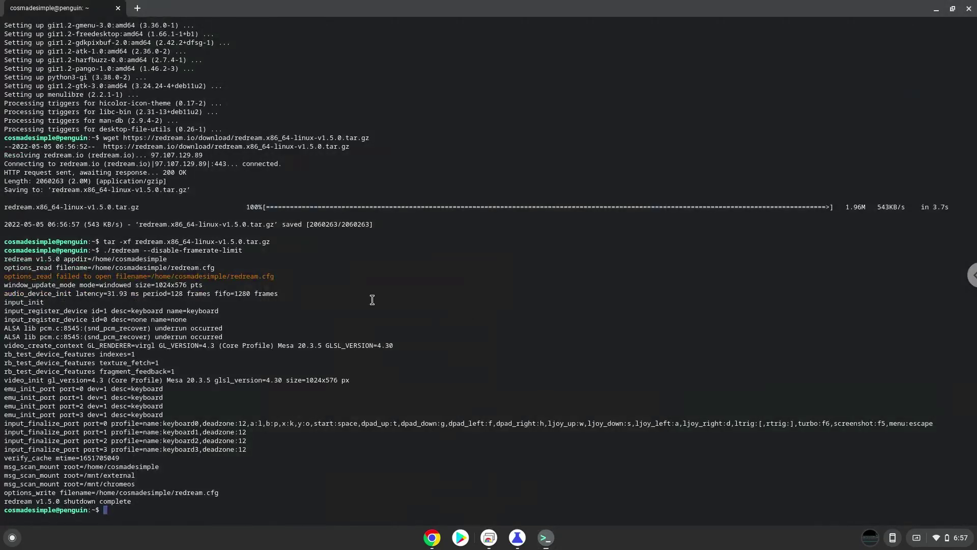
key(ctrl+shift+v)
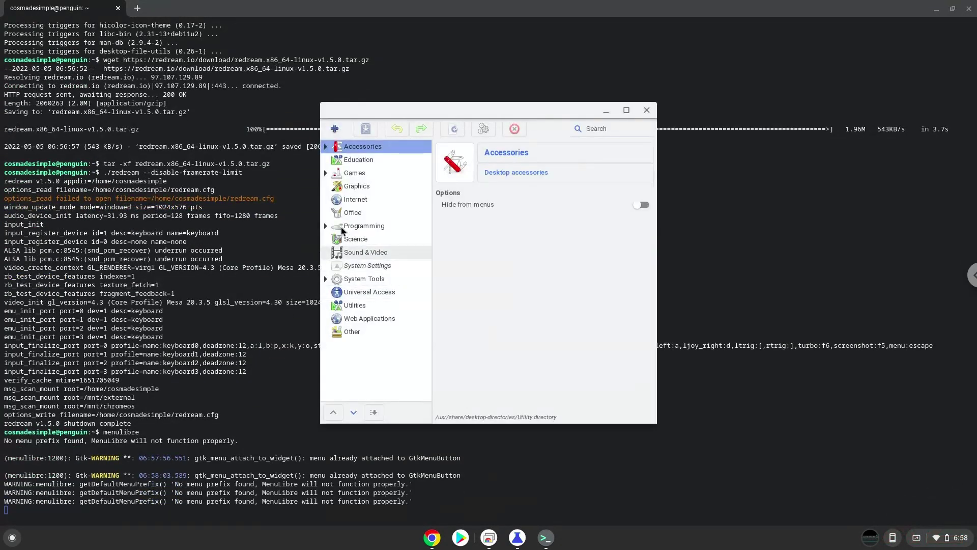
Step: Add a new launcher under the Games category and rename it 'Redream'
click(345, 176)
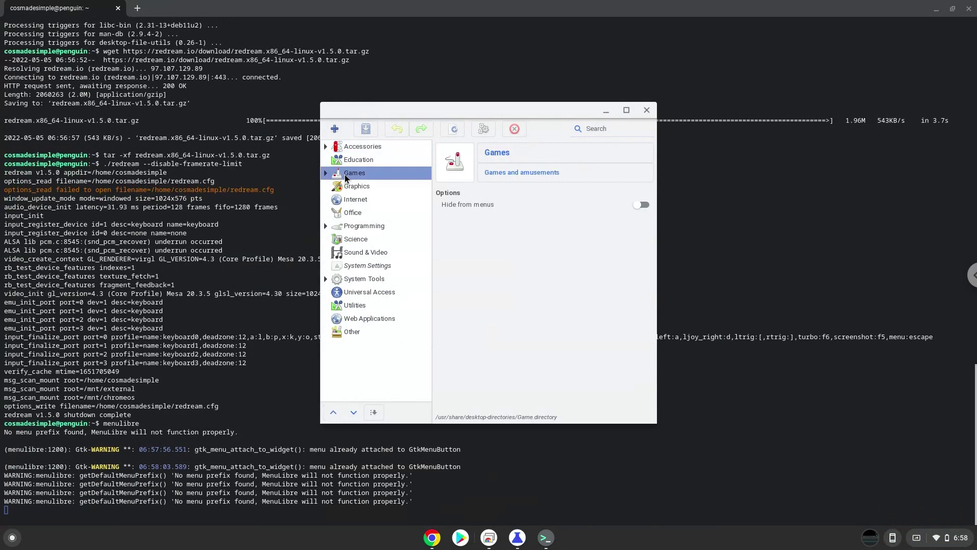
click(334, 129)
click(350, 146)
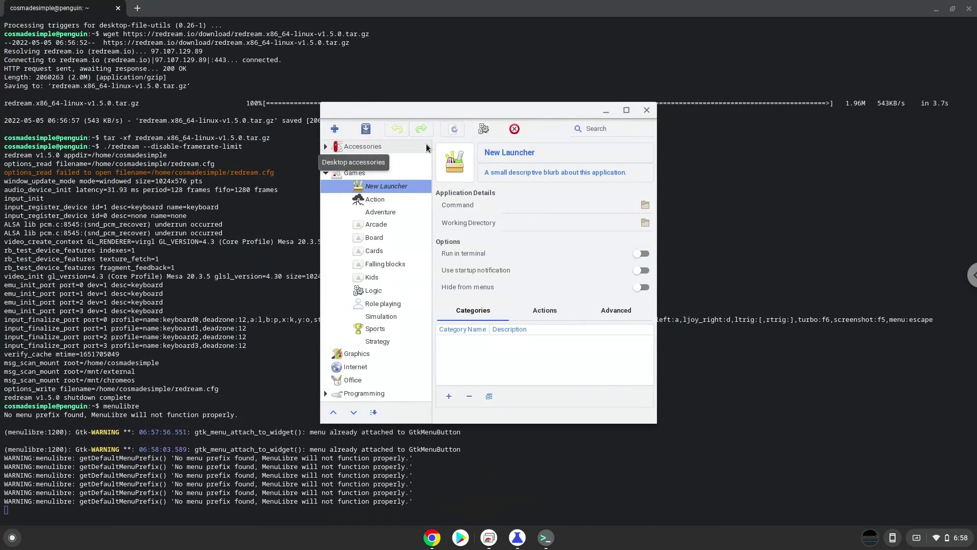
click(493, 154)
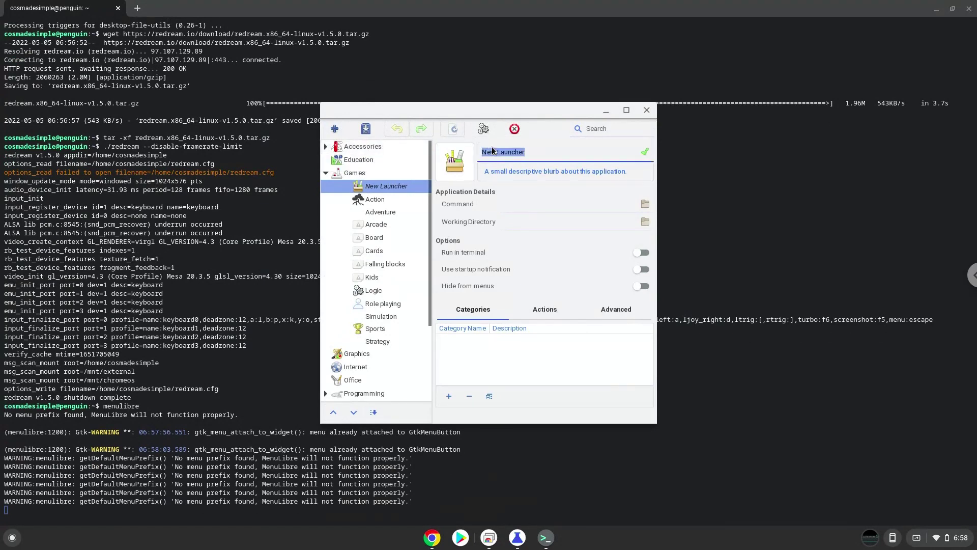
text(Redream)
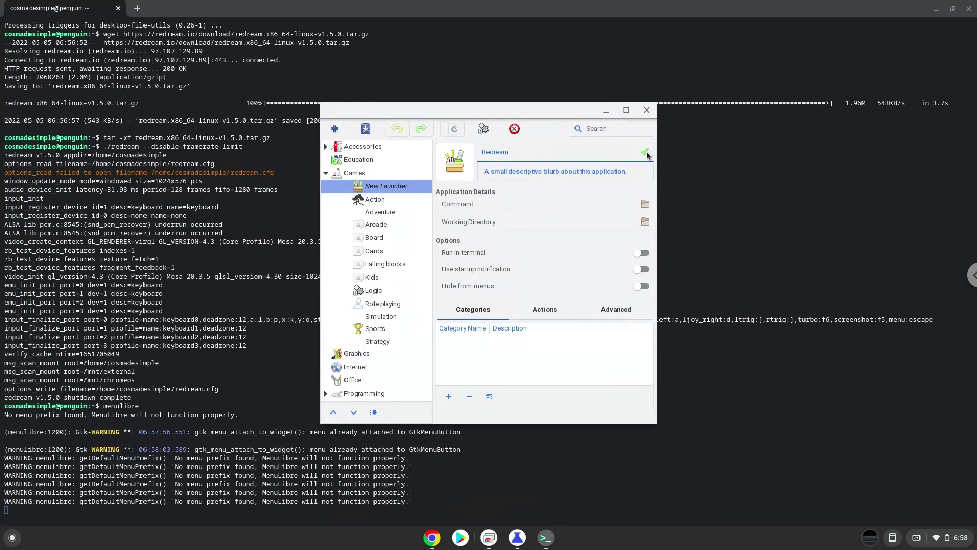
click(646, 153)
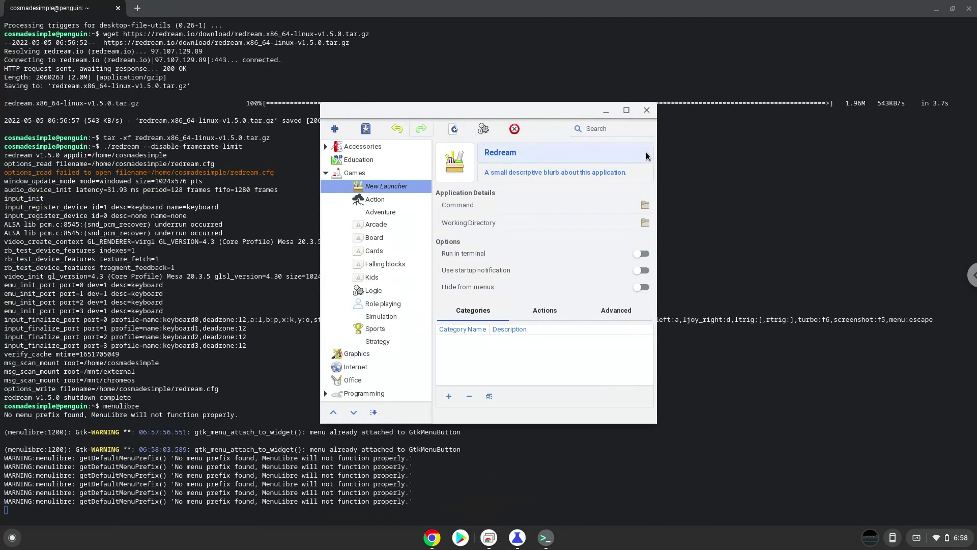
Step: Set the Redream launcher's command to the redream program in the home folder and save it
click(645, 205)
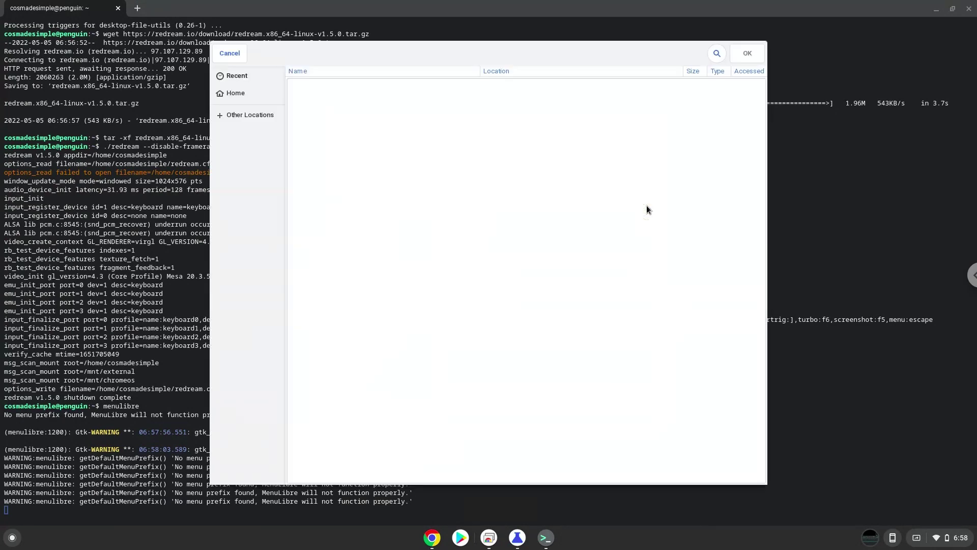
click(233, 93)
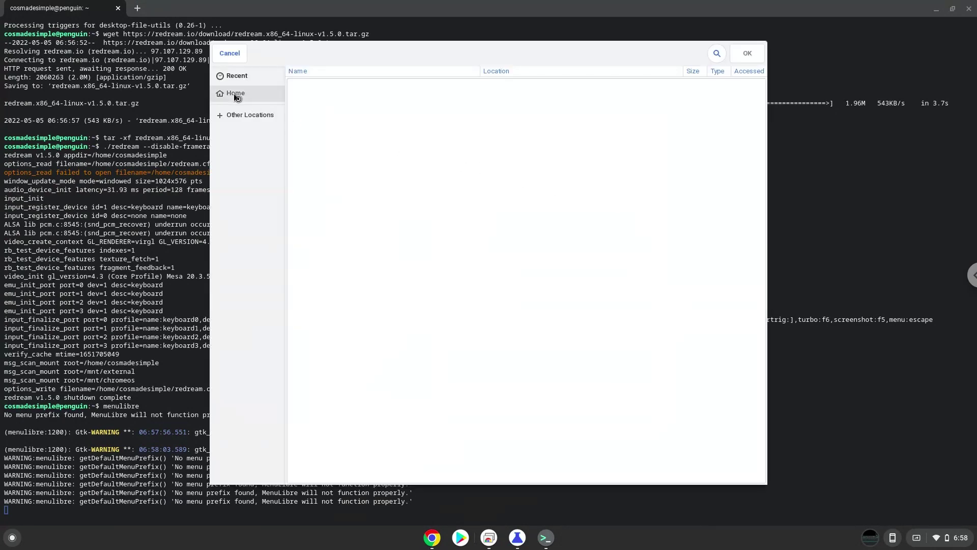
double_click(299, 126)
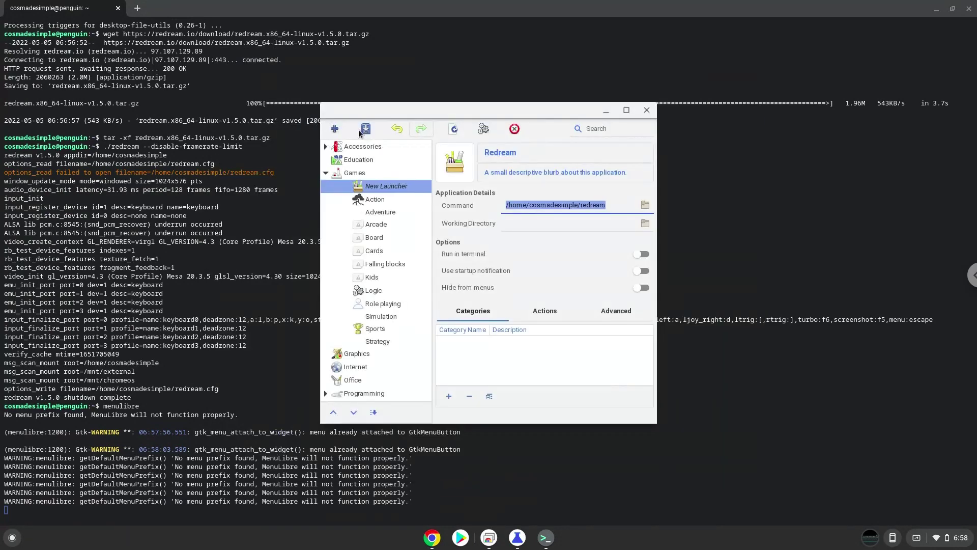
click(369, 133)
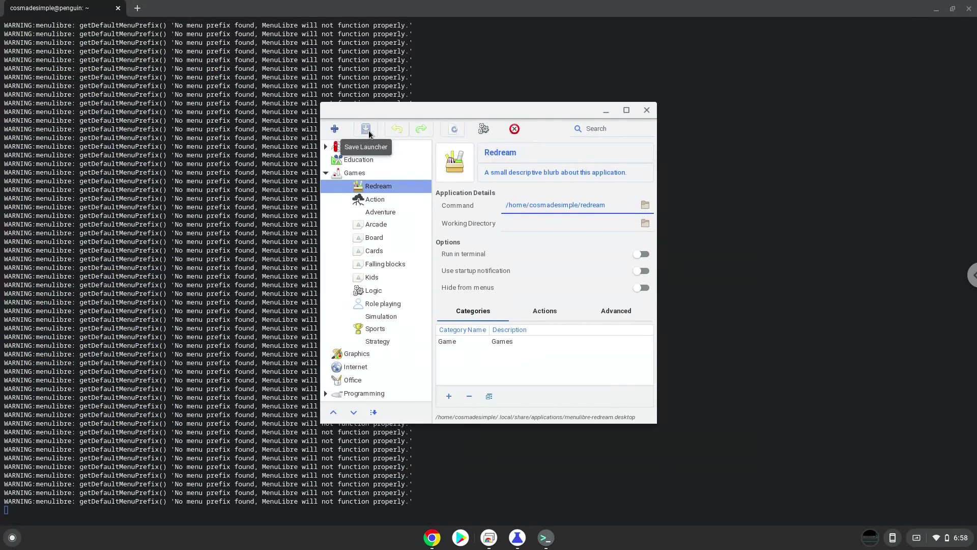
Step: Close the MenuLibre window and quit the Linux terminal, confirming Leave
click(646, 111)
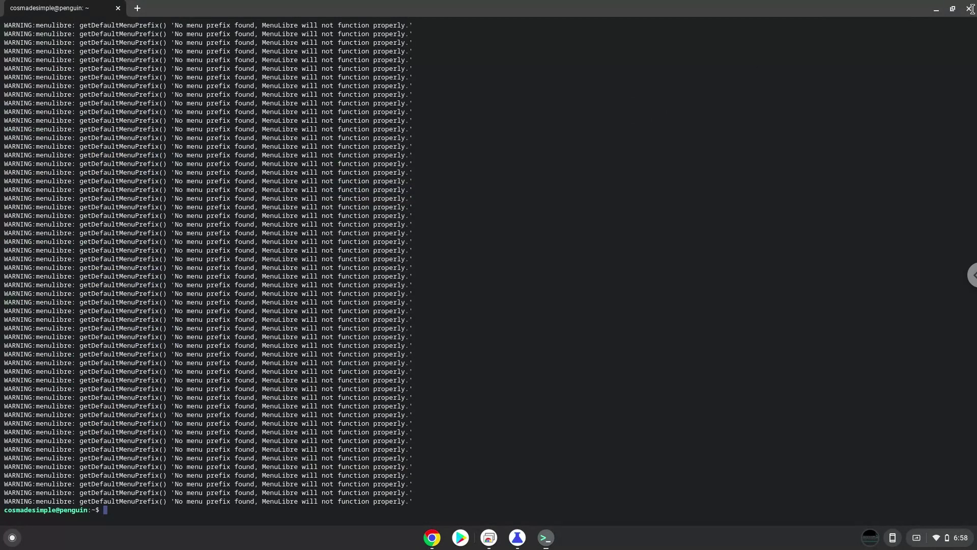
click(968, 8)
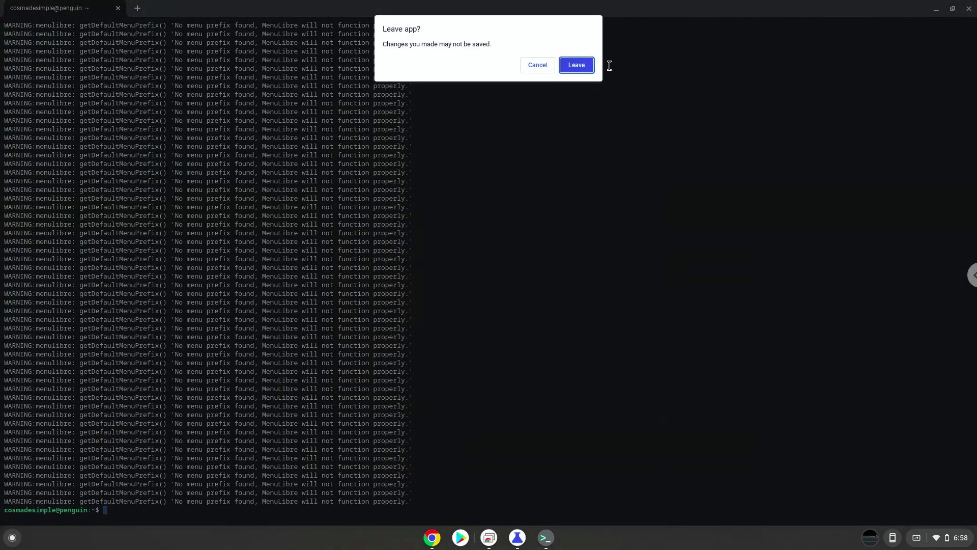
click(577, 66)
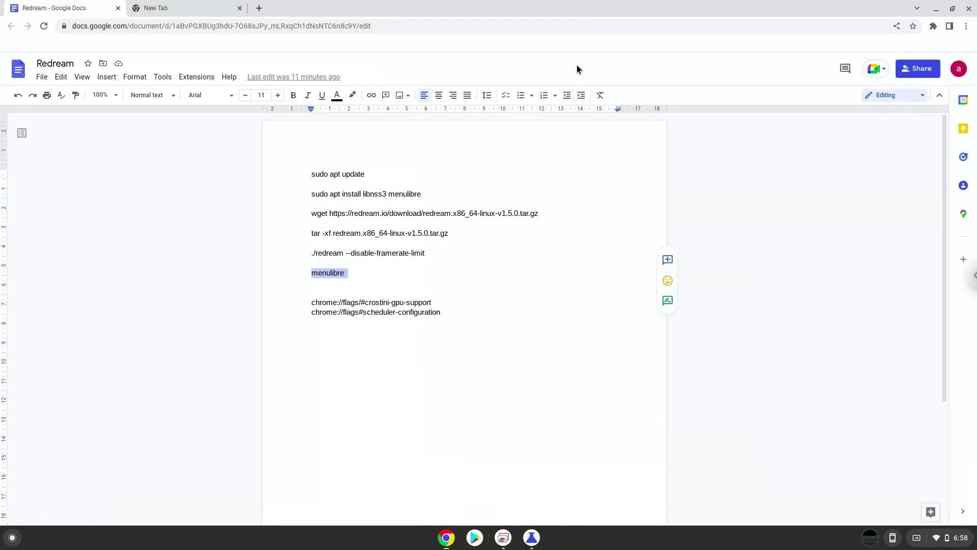
Step: Search 'redream' in the ChromeOS launcher and start the Redream app
click(12, 538)
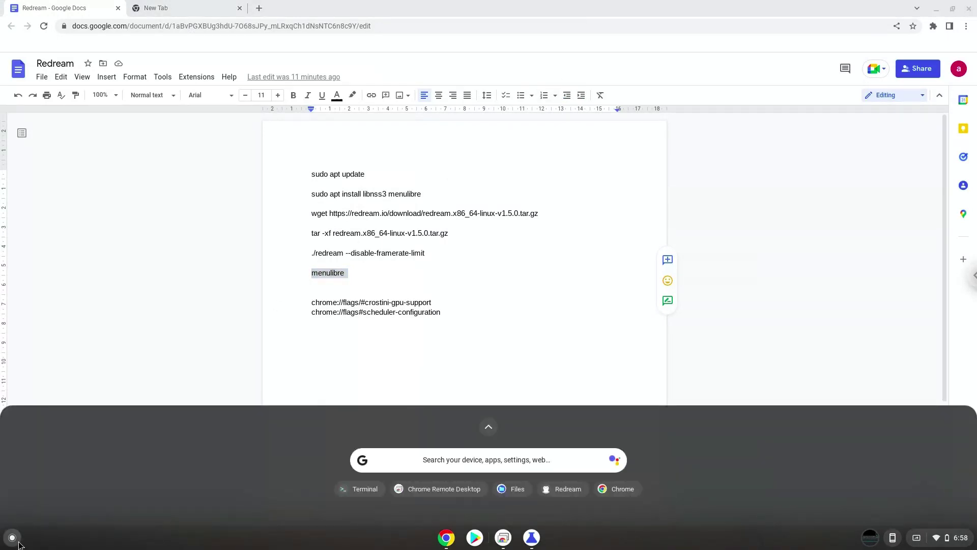
text(re)
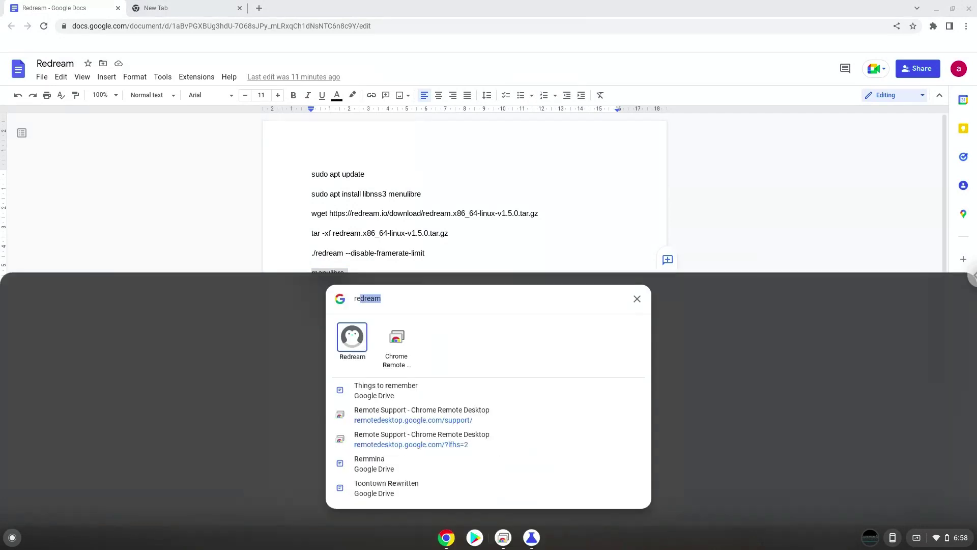
click(352, 338)
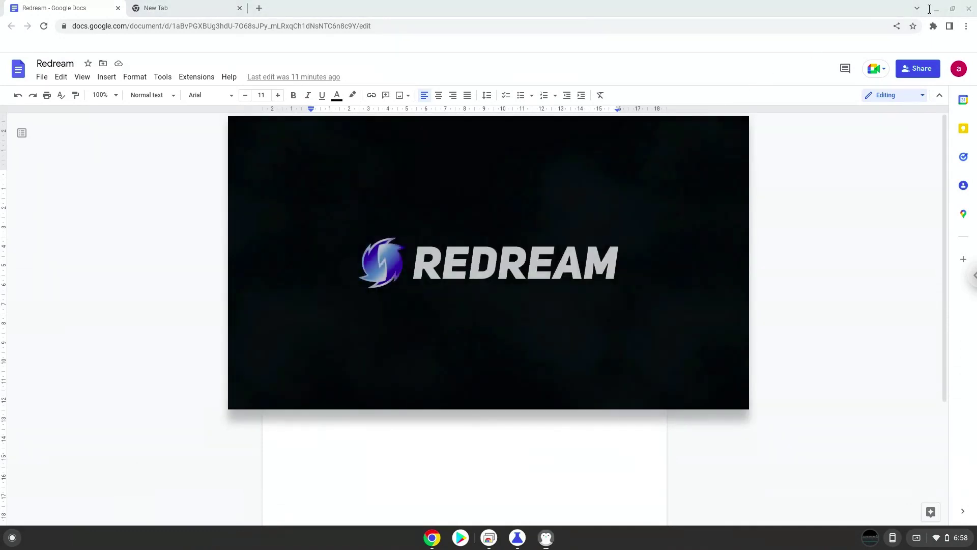
Step: Minimize the browser windows and maximize Redream to fill the screen
click(969, 9)
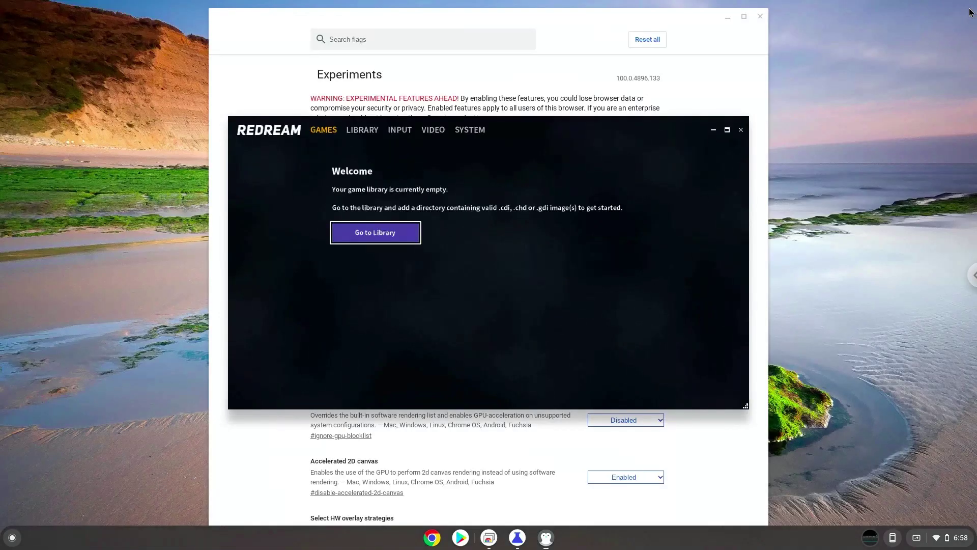
click(728, 17)
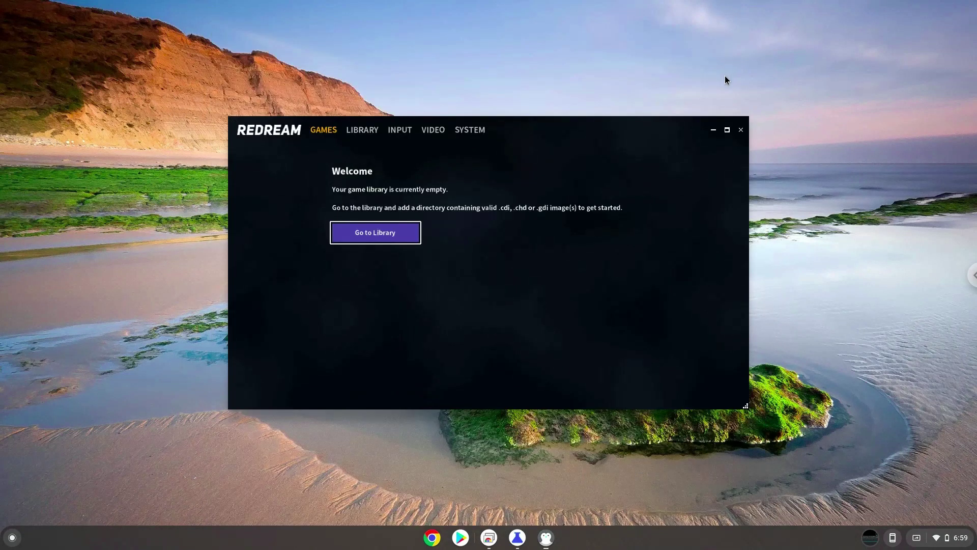
click(727, 130)
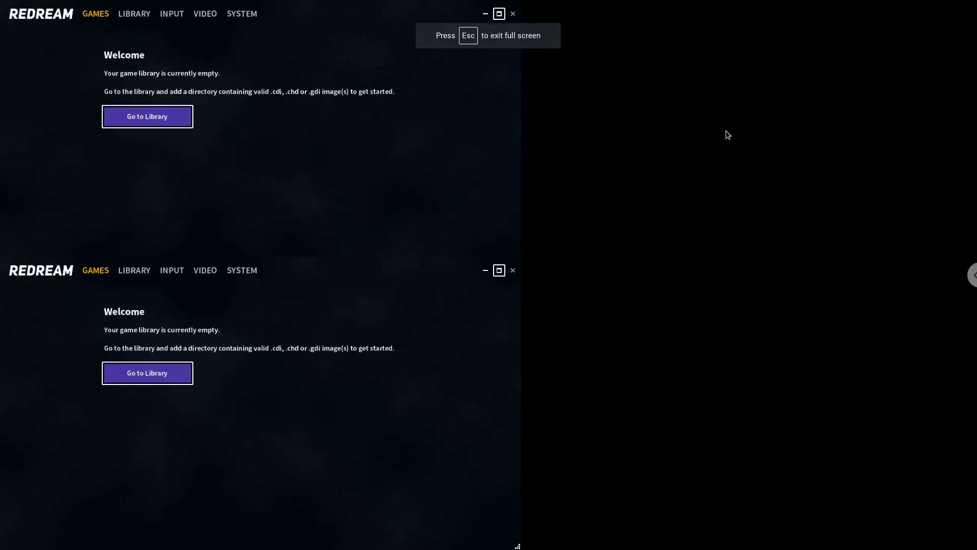